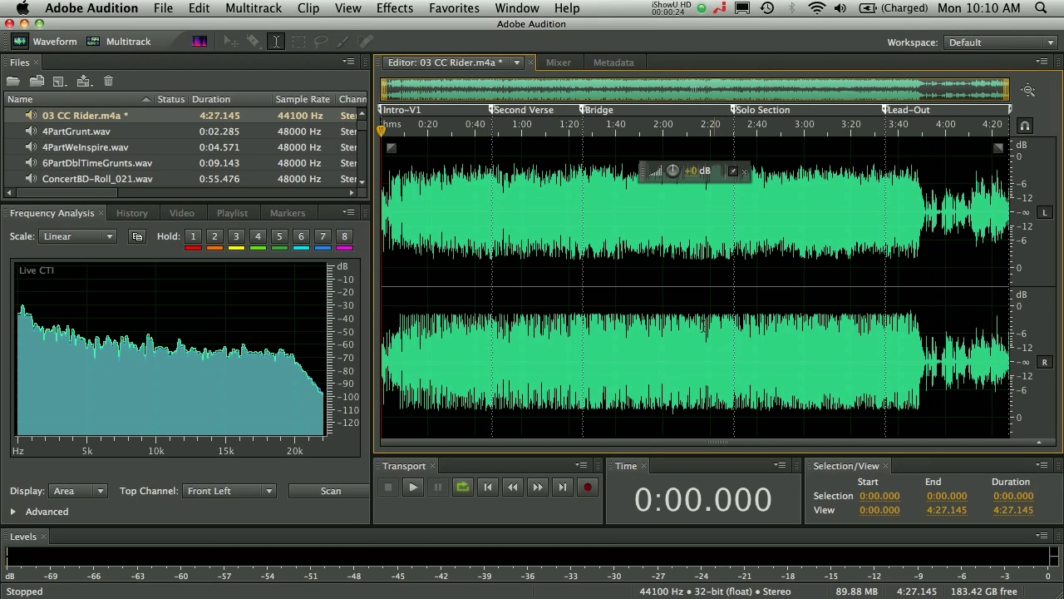
Zoom the waveform view into the song's first minute
scroll(702, 296, "up", 10)
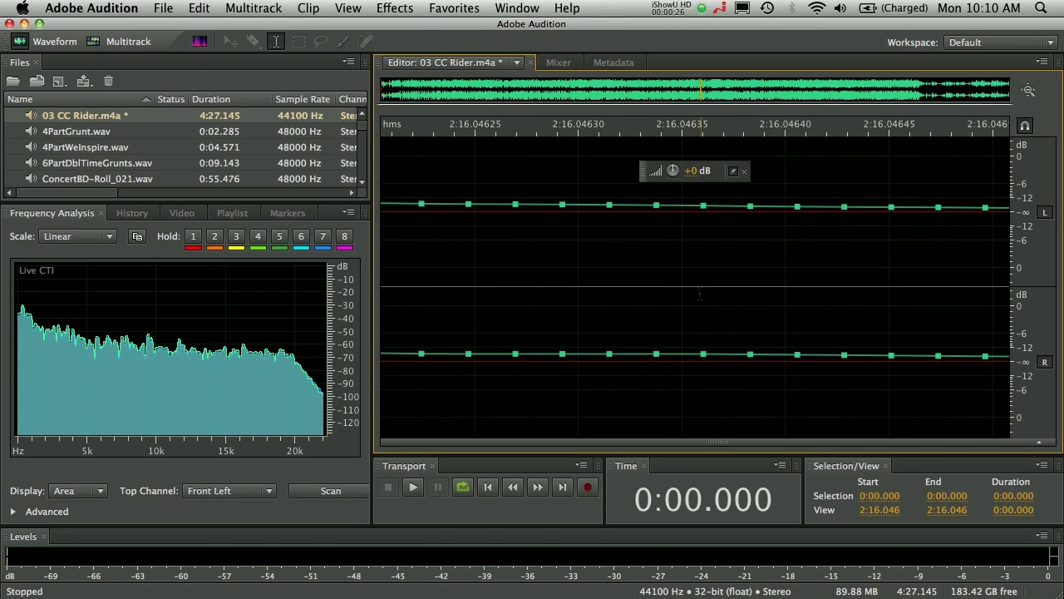
scroll(699, 294, "down", 10)
scroll(699, 291, "up", 6)
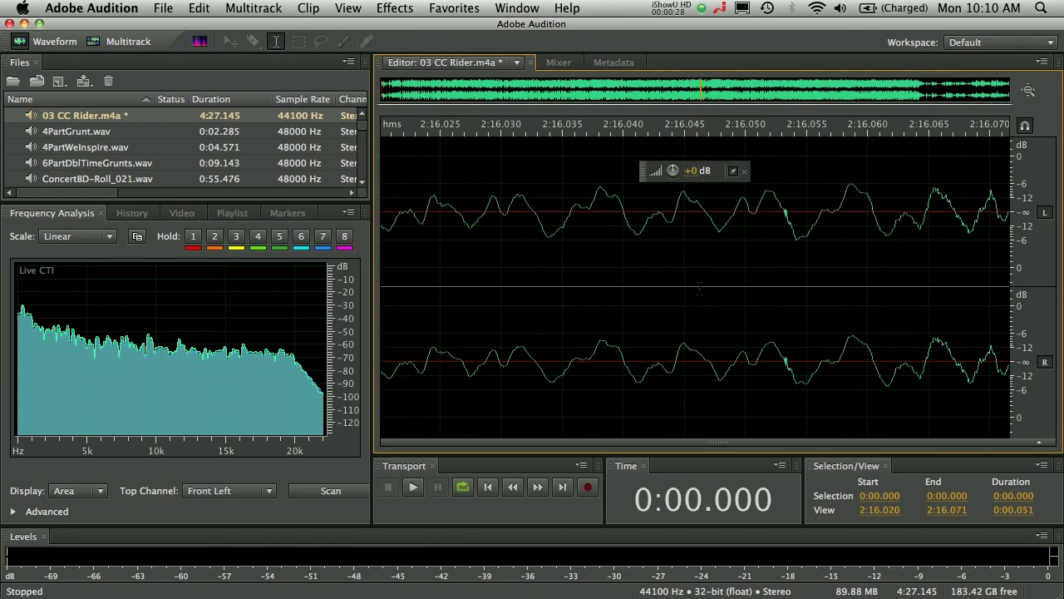
scroll(700, 288, "down", 6)
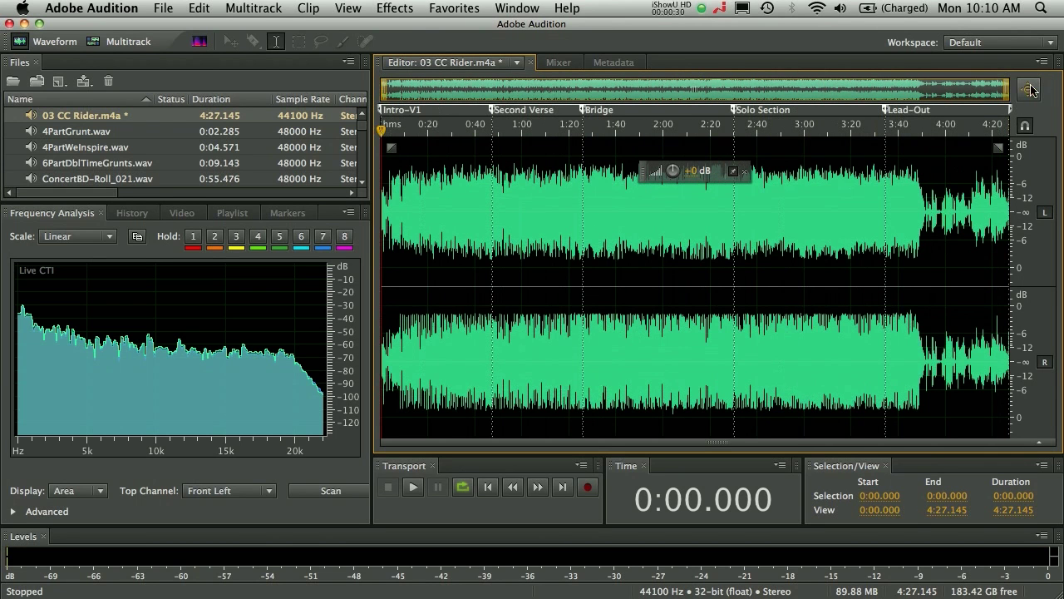
left_click_drag(1010, 89, 1007, 65)
Review the song's five range markers and the undo history, then return to the frequency spectrum graph
left_click(232, 212)
left_click(288, 213)
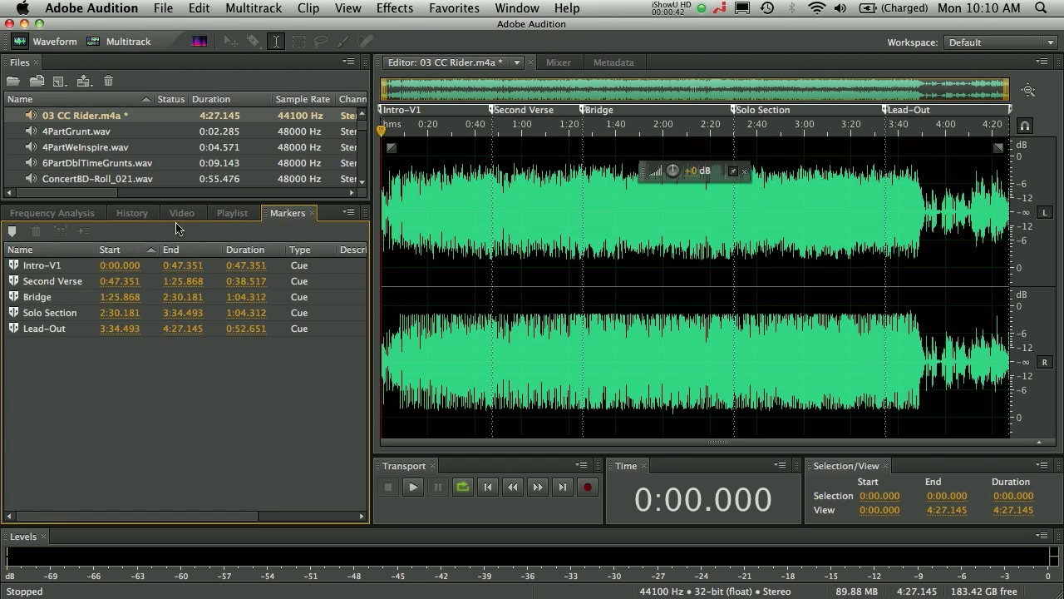
left_click(129, 216)
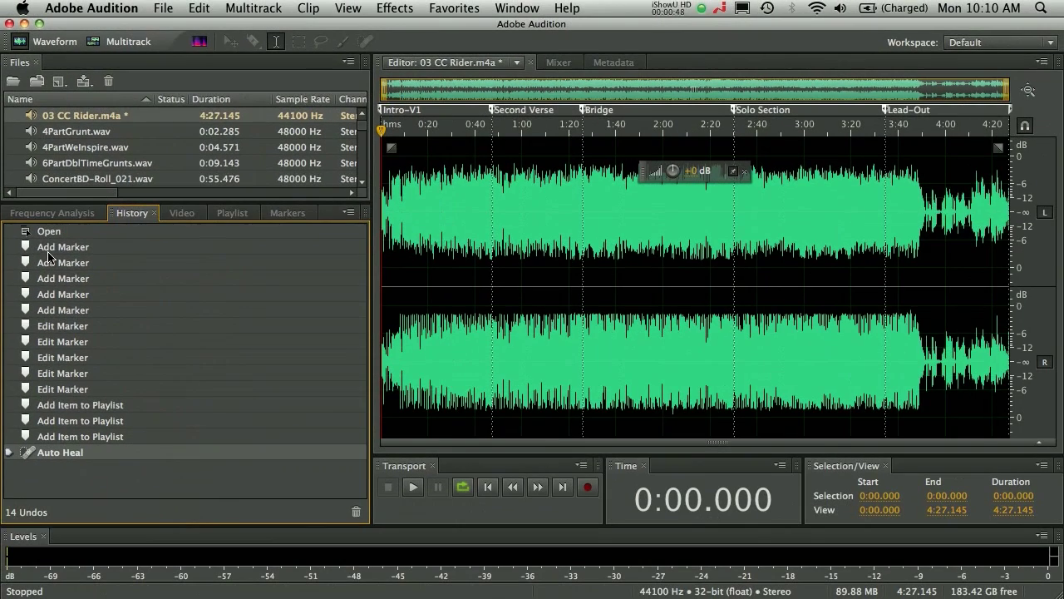
left_click(71, 213)
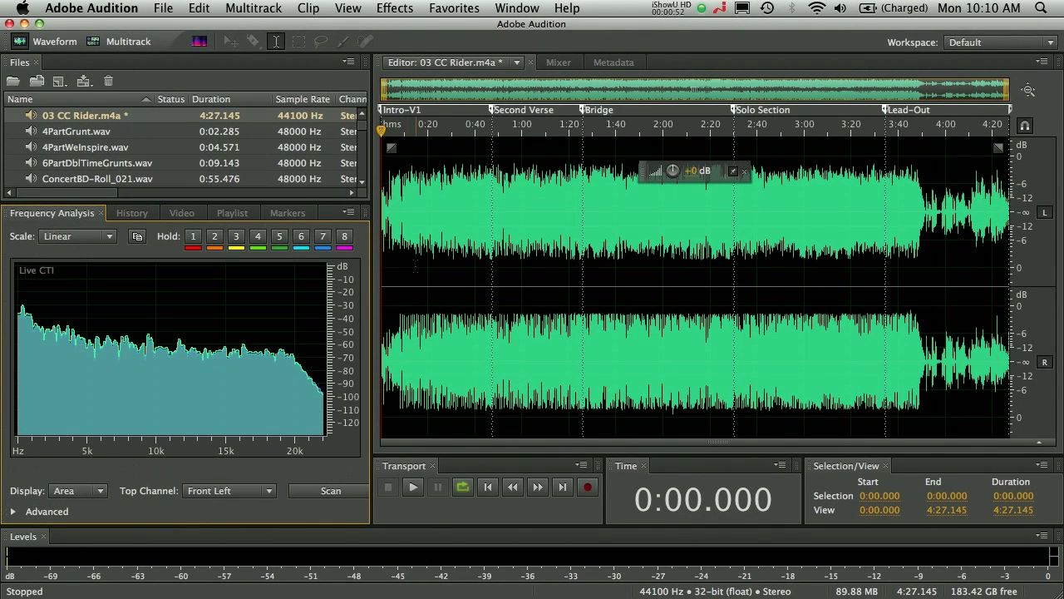
Play the song, then freeze and clear a held spectrum snapshot
key("space")
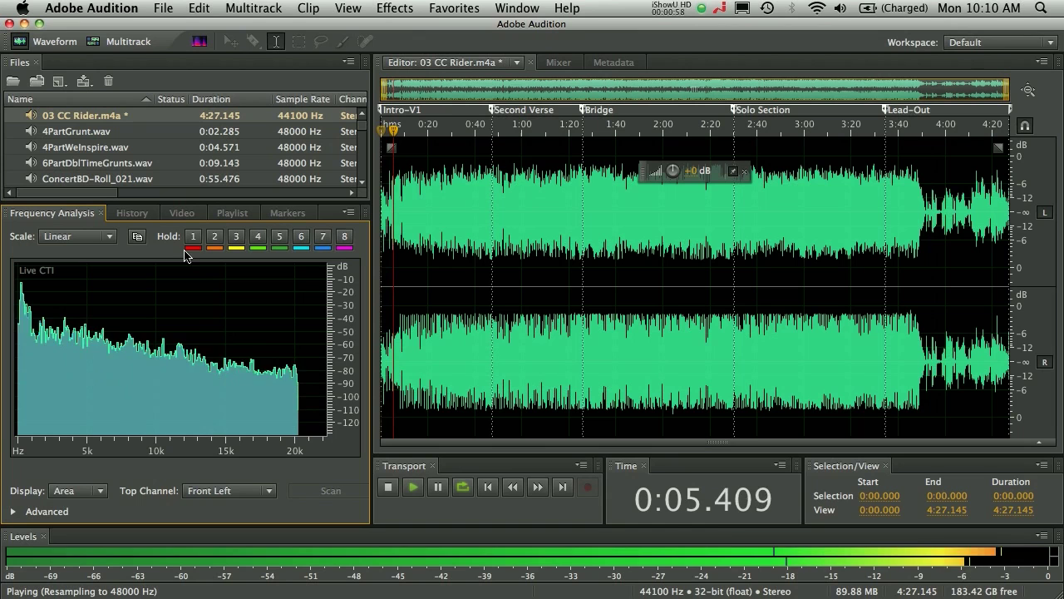
left_click(345, 236)
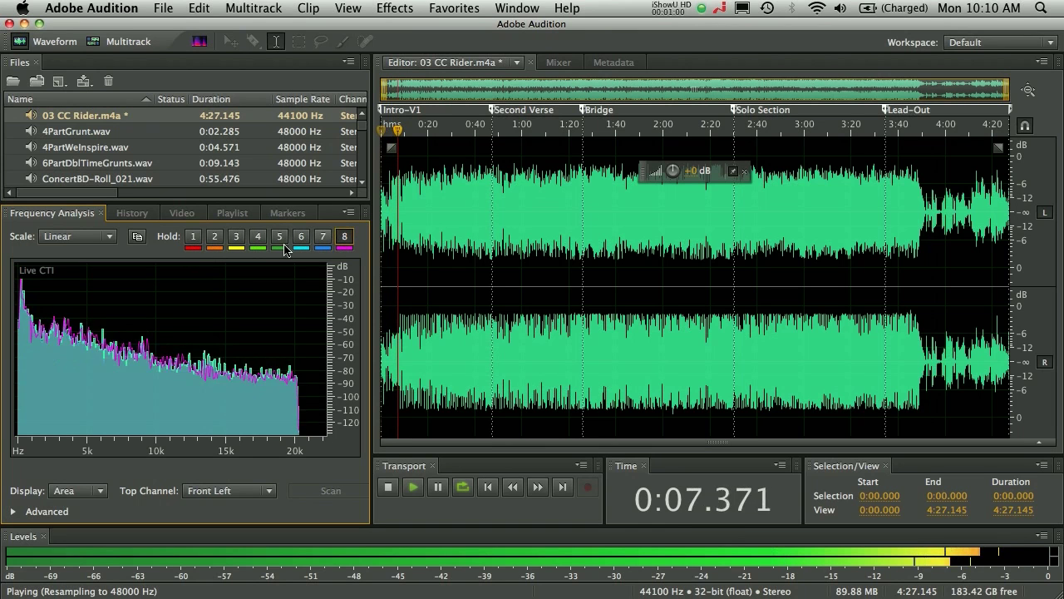
left_click(344, 237)
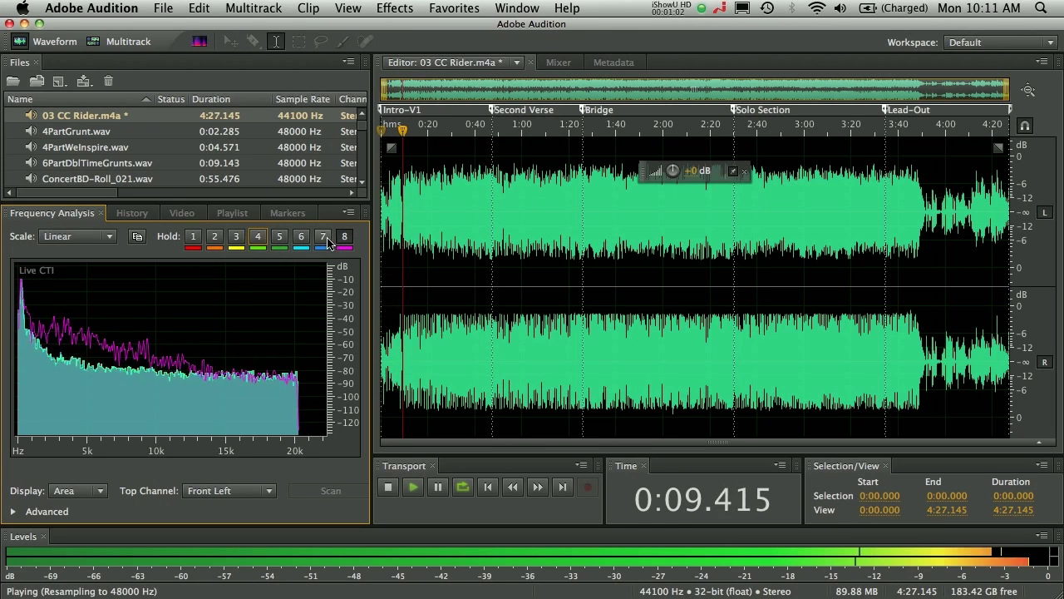
Try LED meters and toggle the colour gradient off and on, restore solid bars, and stop at 0:25.726
right_click(458, 564)
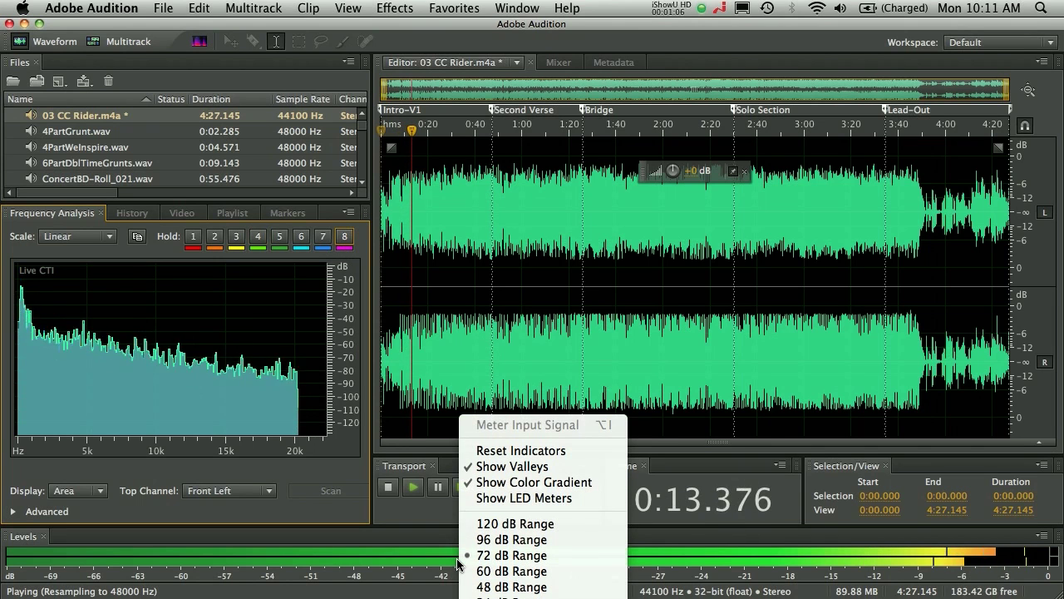
left_click(502, 498)
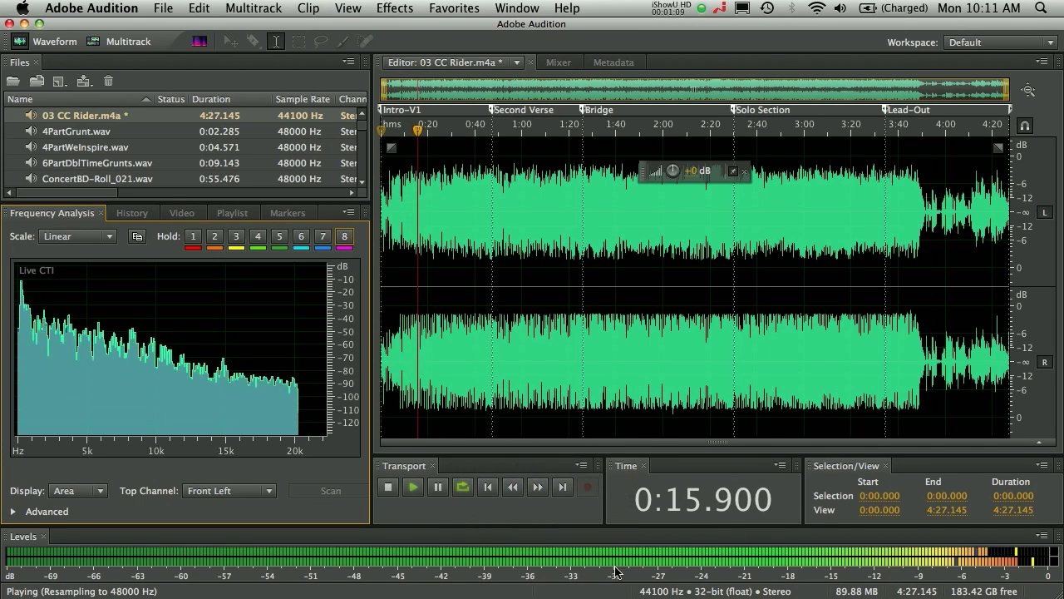
right_click(670, 559)
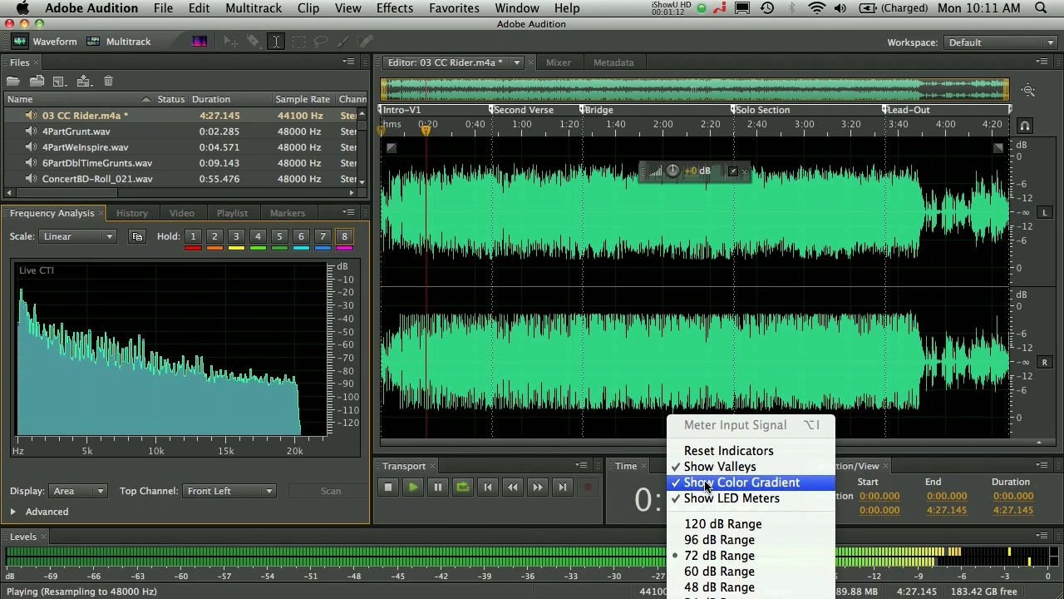
left_click(699, 483)
right_click(699, 576)
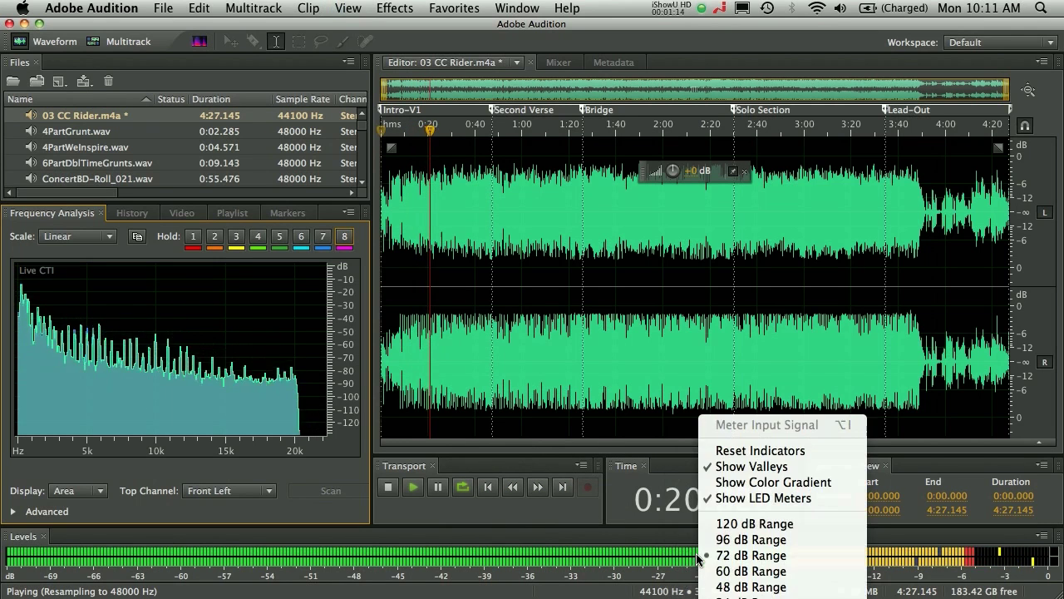
left_click(737, 481)
right_click(605, 565)
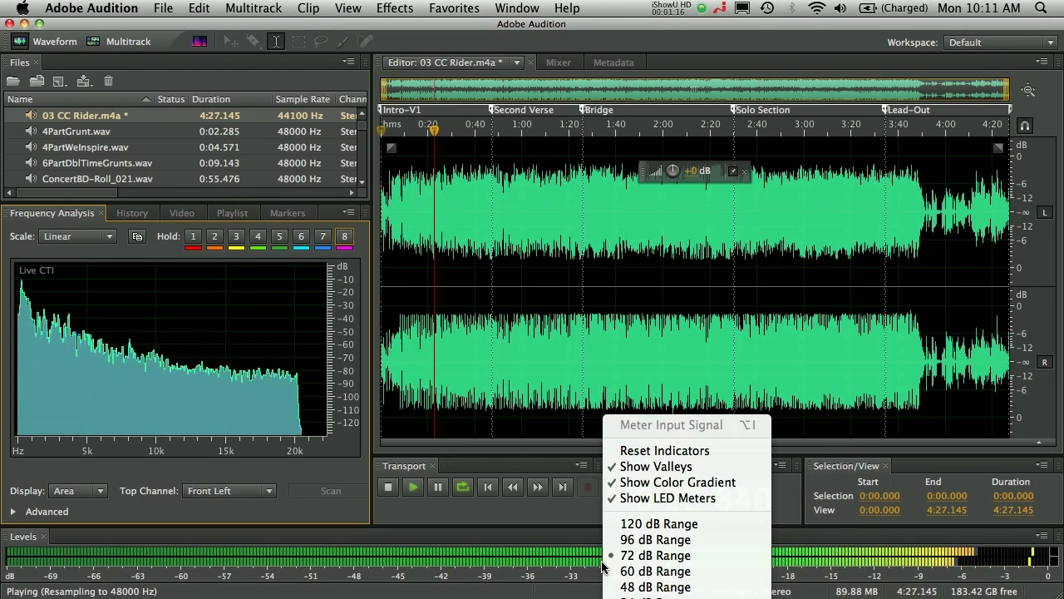
left_click(656, 498)
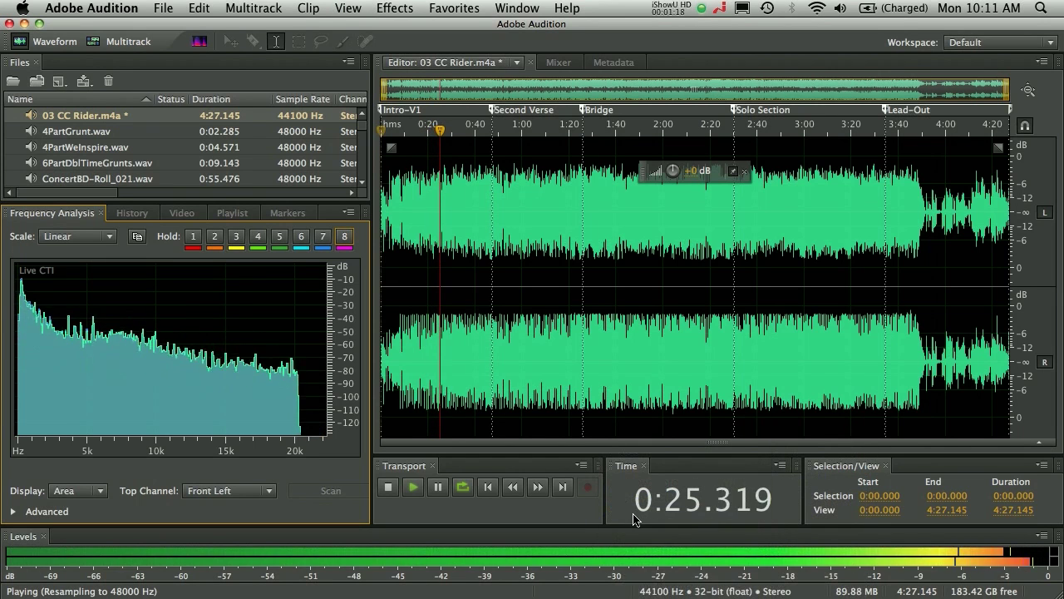
key("space")
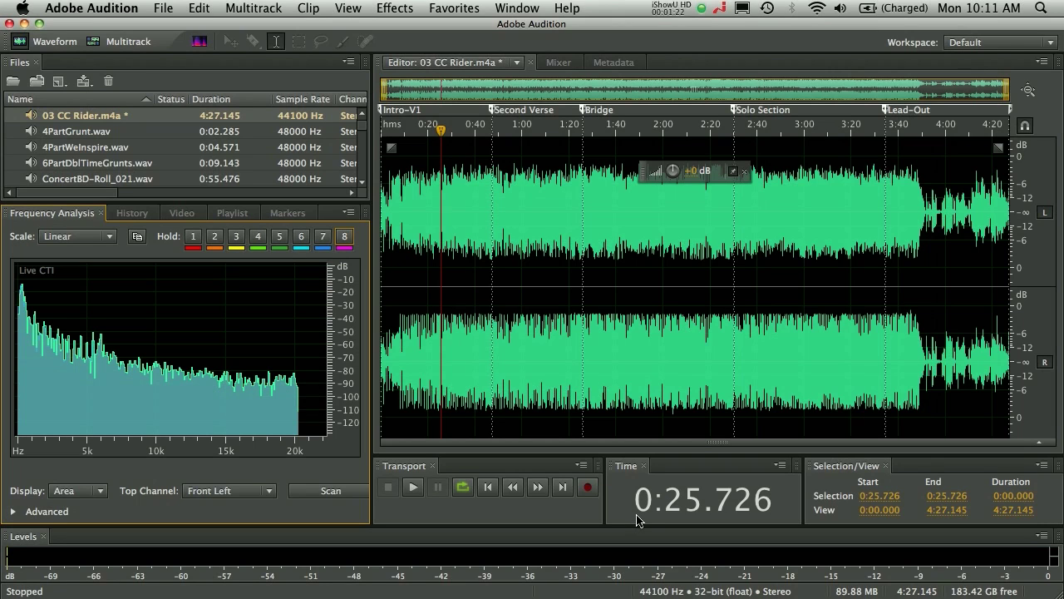
Import all five mp3 tracks from the Live@77th folder
left_click(37, 81)
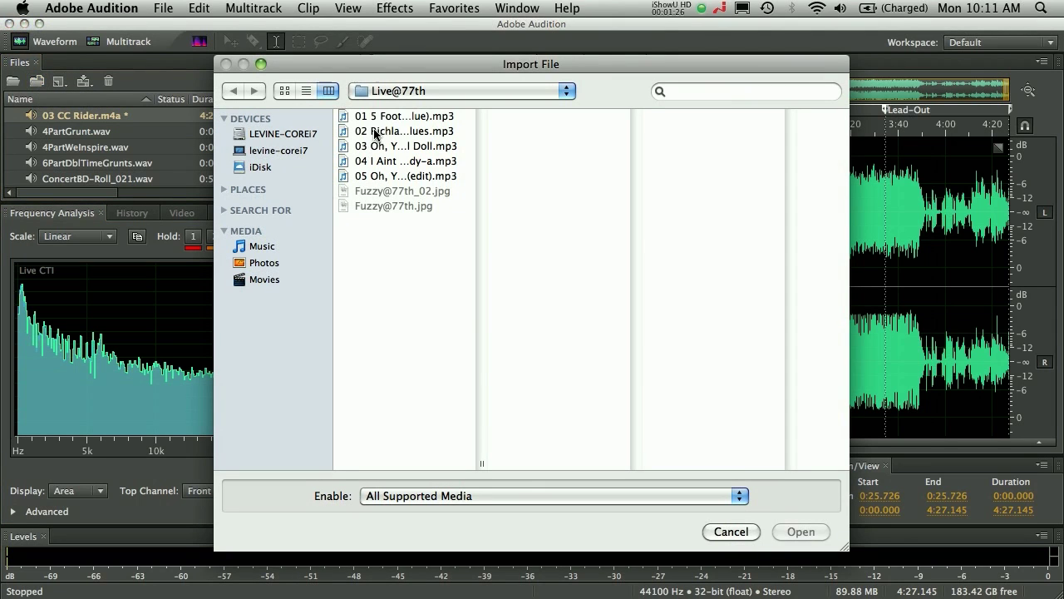
left_click(374, 118)
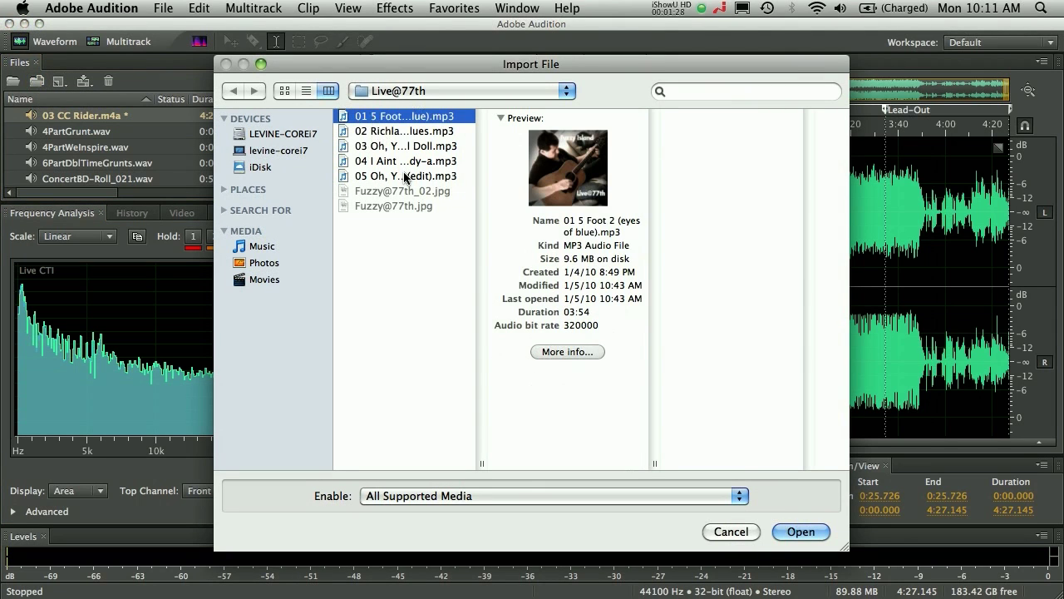
left_click(405, 177)
left_click(401, 121, "shift")
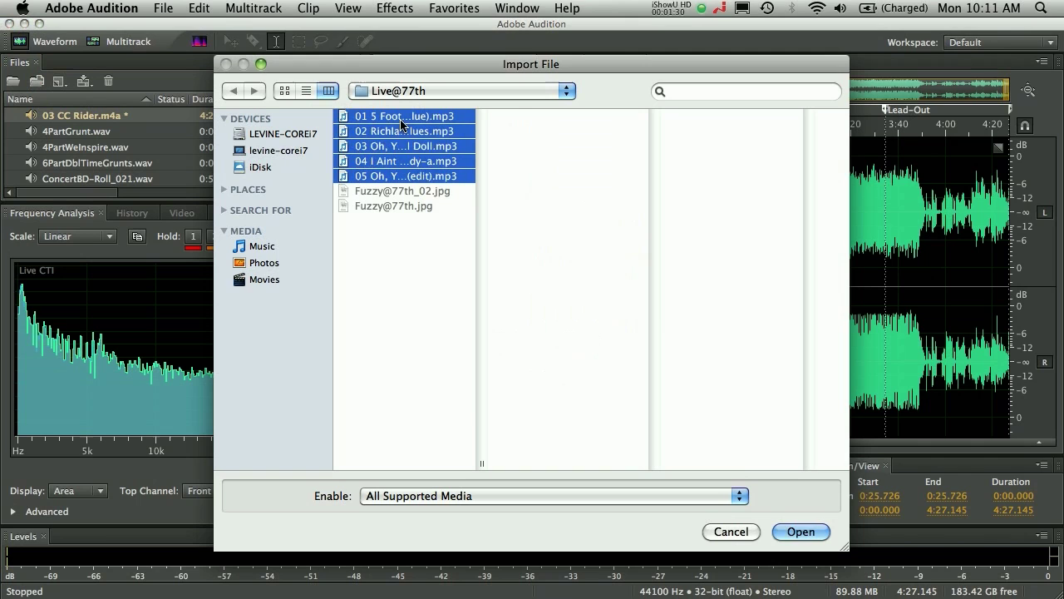
left_click(801, 532)
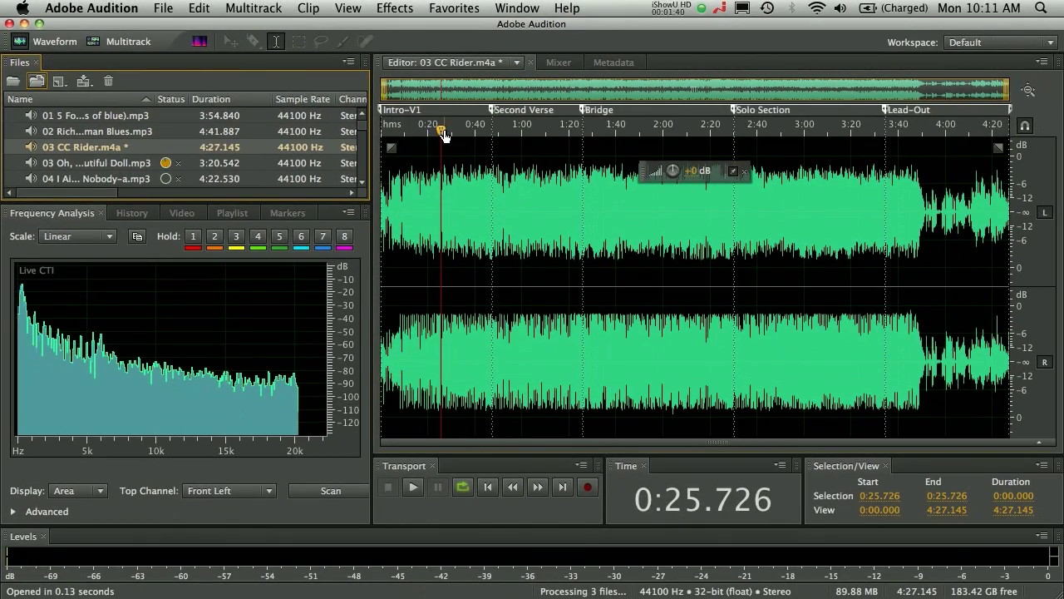
Play the CC Rider song briefly and stop at 0:29.864
key("space")
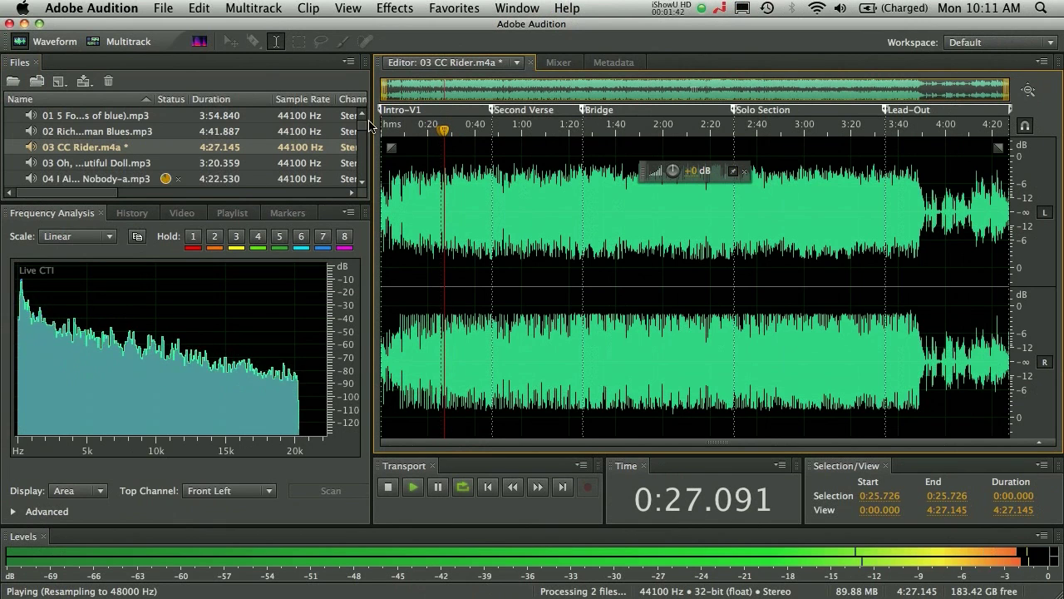
scroll(364, 135, "down", 3)
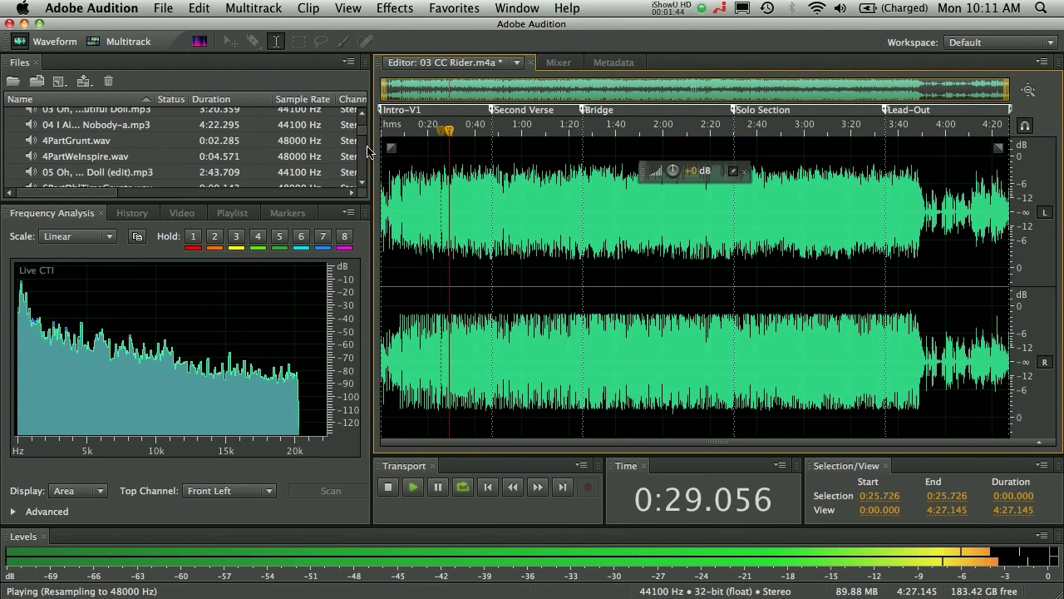
key("space")
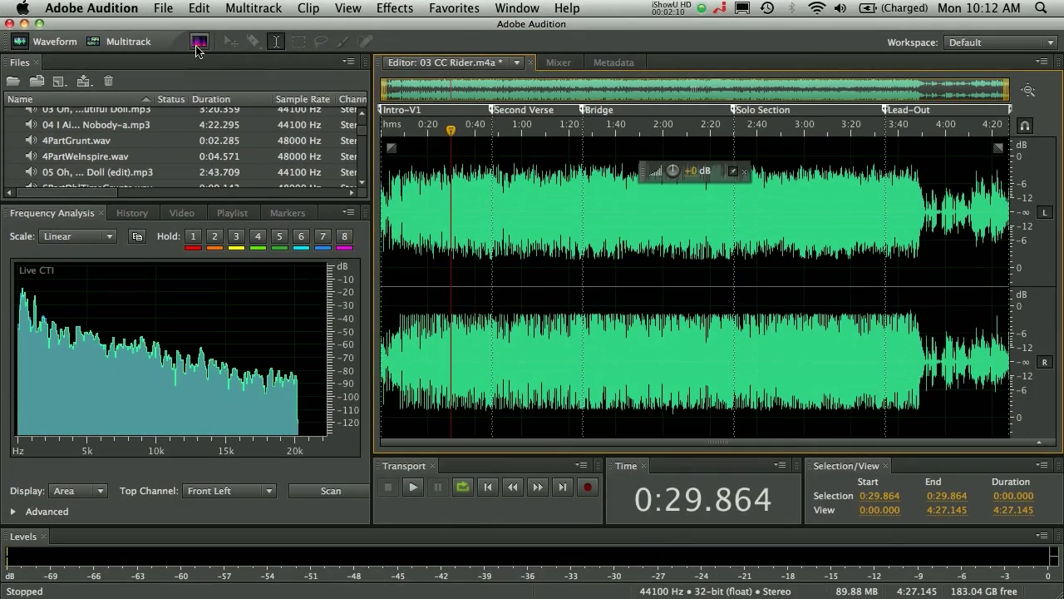
Turn on the spectral frequency display and split the editor into waveform above, spectrum below
left_click(513, 117)
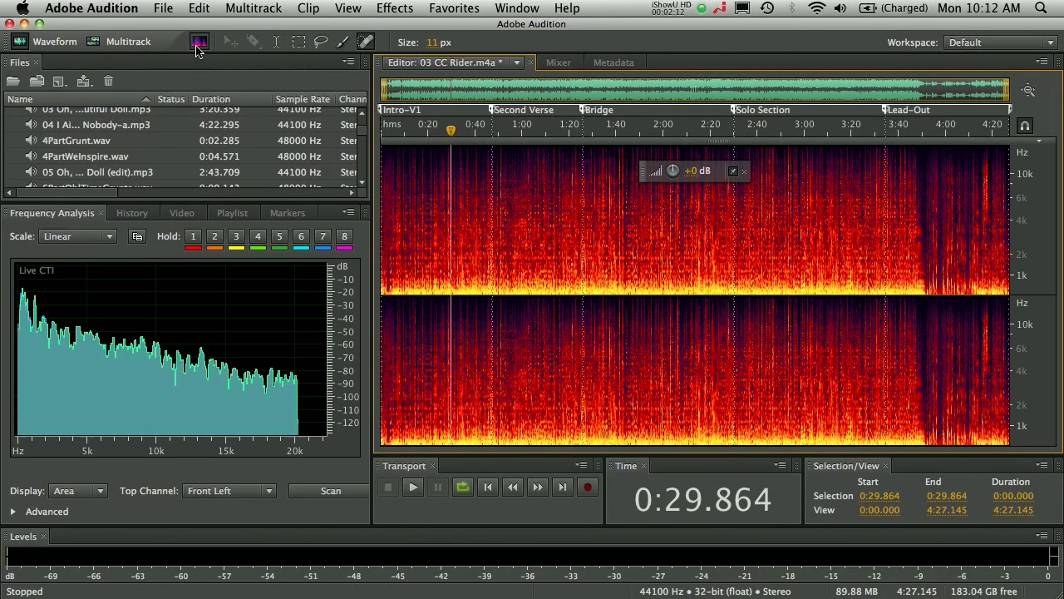
left_click(198, 42)
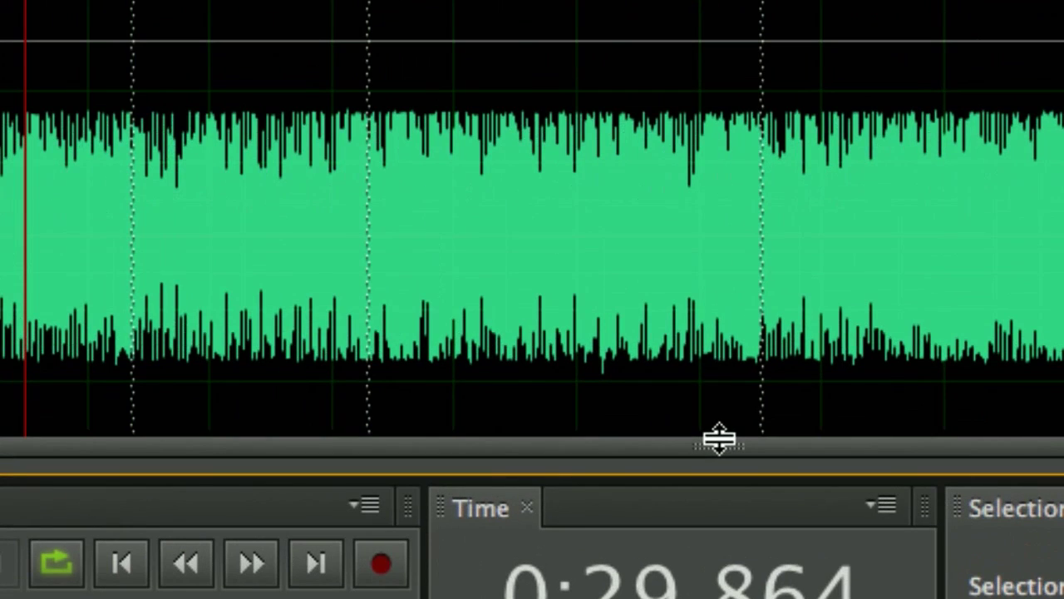
left_click_drag(720, 441, 535, 328)
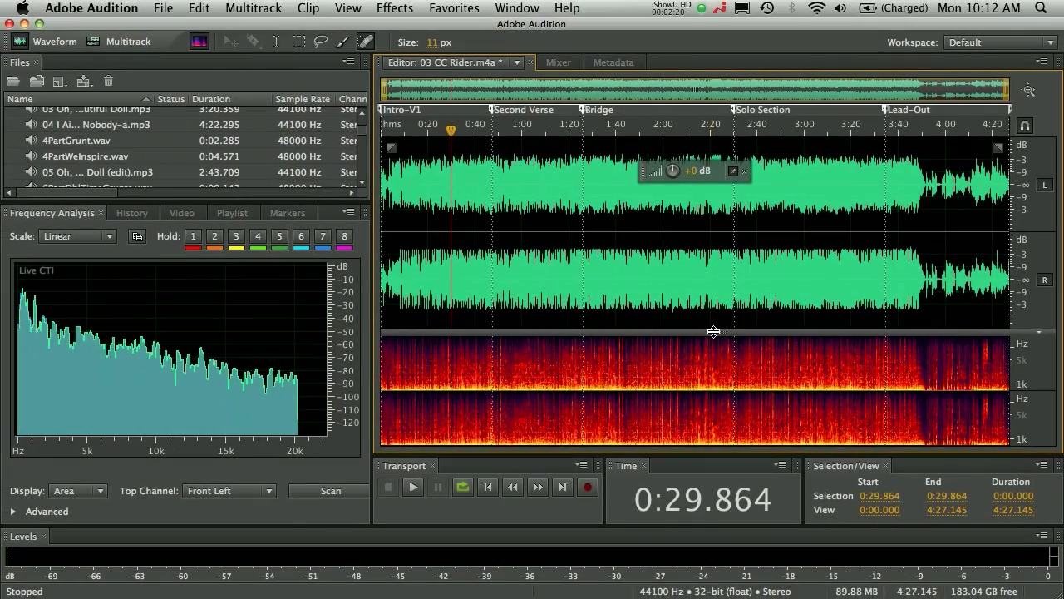
left_click_drag(713, 331, 712, 276)
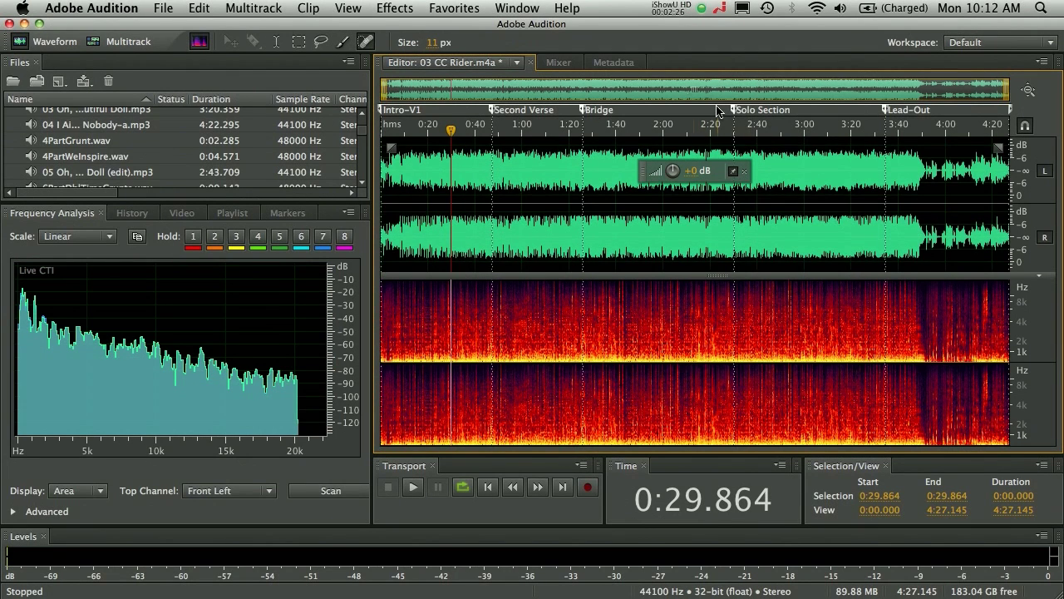
Zoom the spectral frequency scale in to show roughly the 2k–4k Hz band
scroll(688, 87, "up", 15)
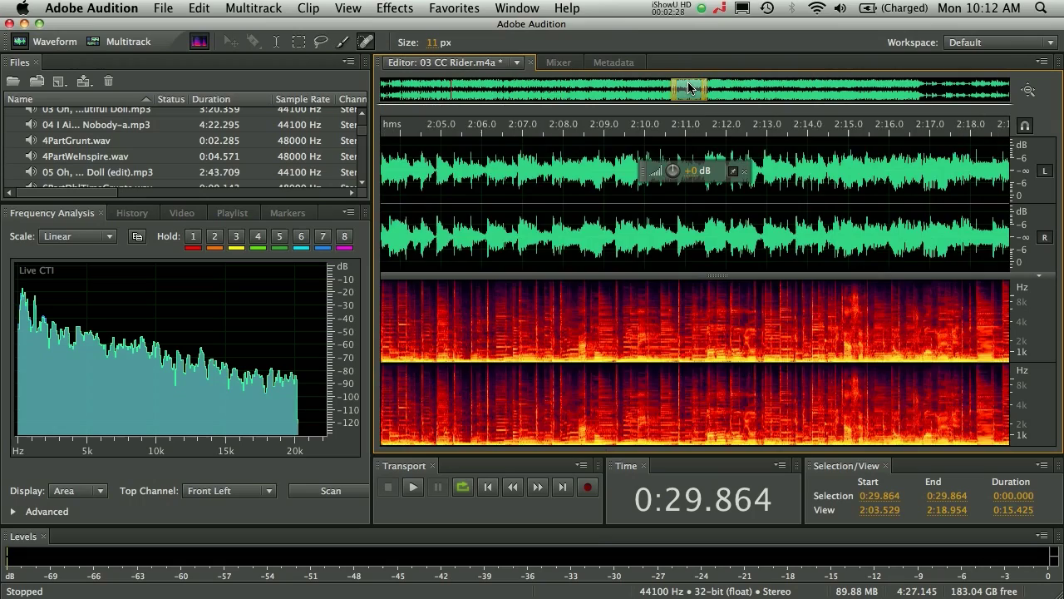
scroll(689, 87, "up", 4)
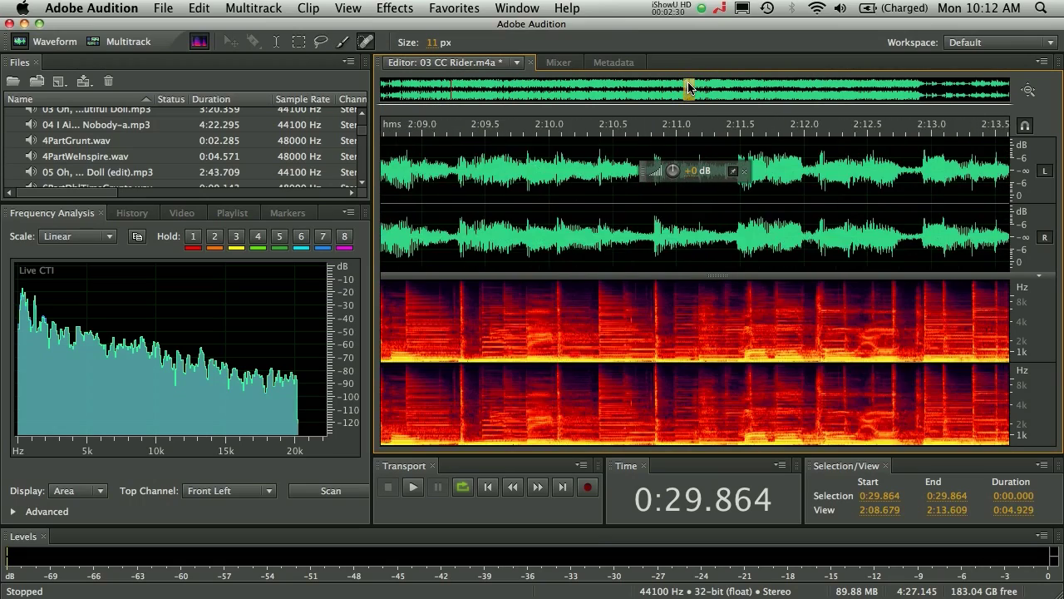
scroll(689, 87, "down", 4)
scroll(1029, 338, "up", 2)
scroll(1029, 338, "down", 1)
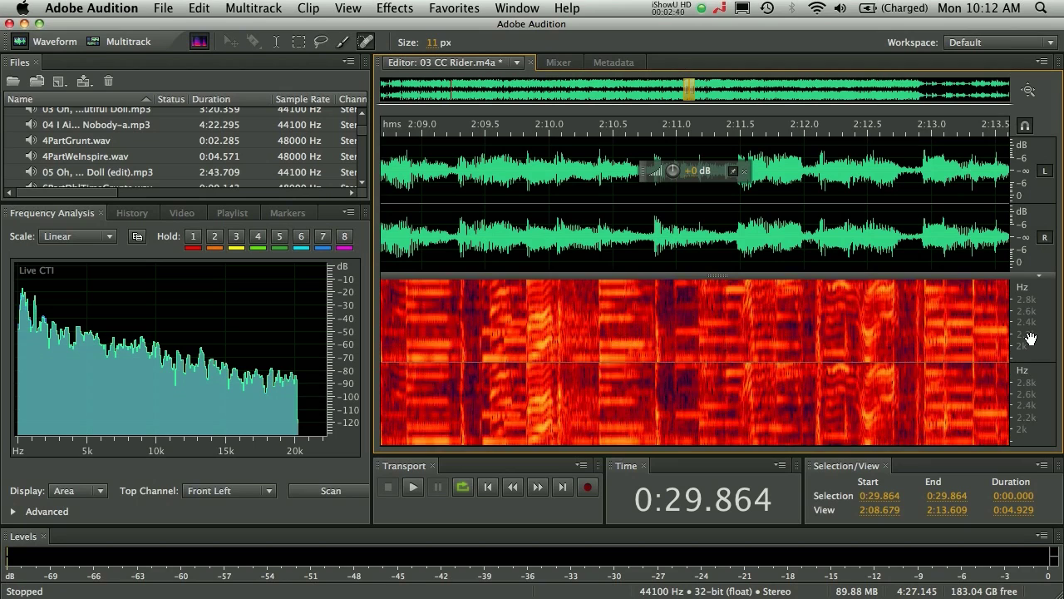
scroll(1030, 339, "up", 1)
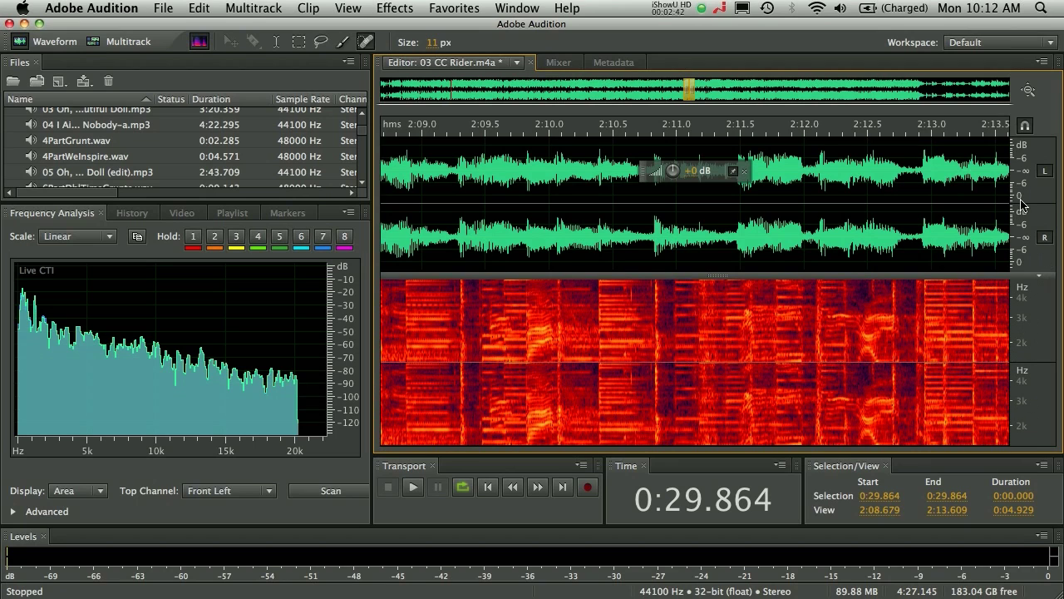
scroll(1022, 206, "up", 2)
scroll(1023, 206, "down", 2)
scroll(1031, 213, "up", 2)
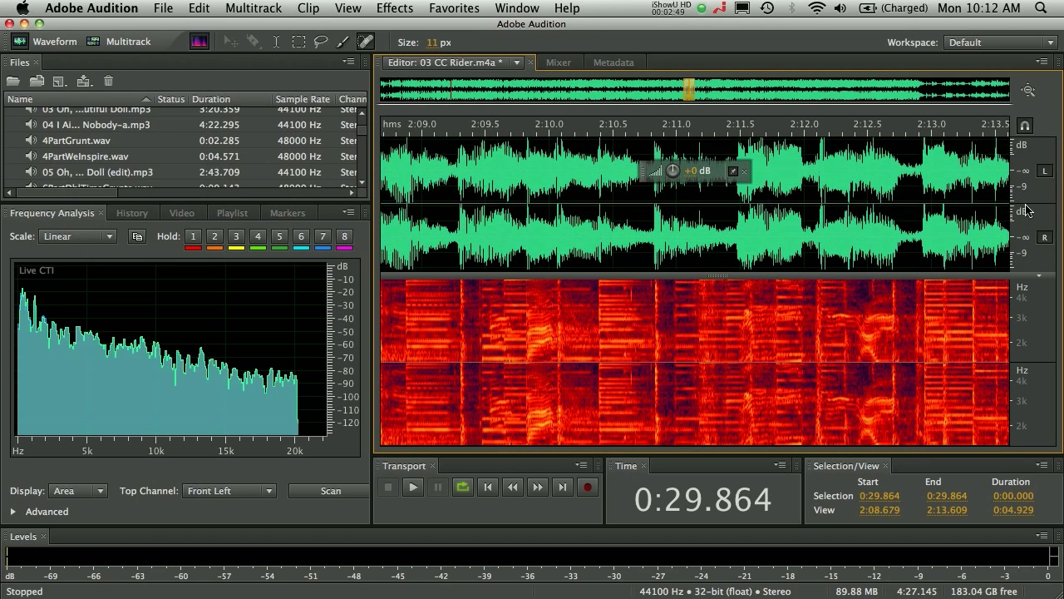
scroll(1030, 210, "down", 1)
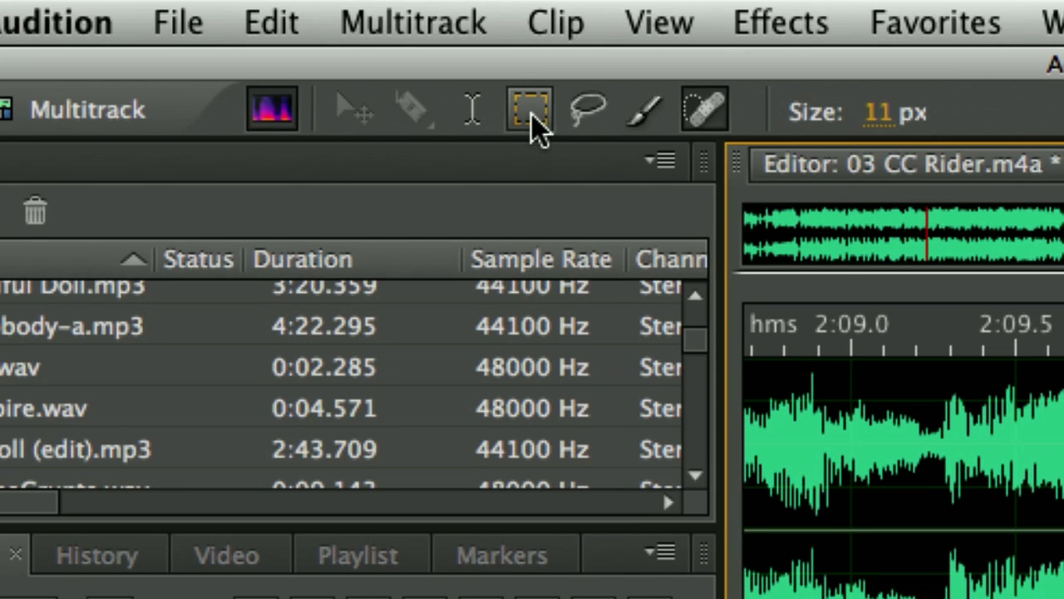
Lasso a freehand spectral region spanning about 2:10.4–2:12.2 and boost its volume with the HUD knob
left_click(588, 112)
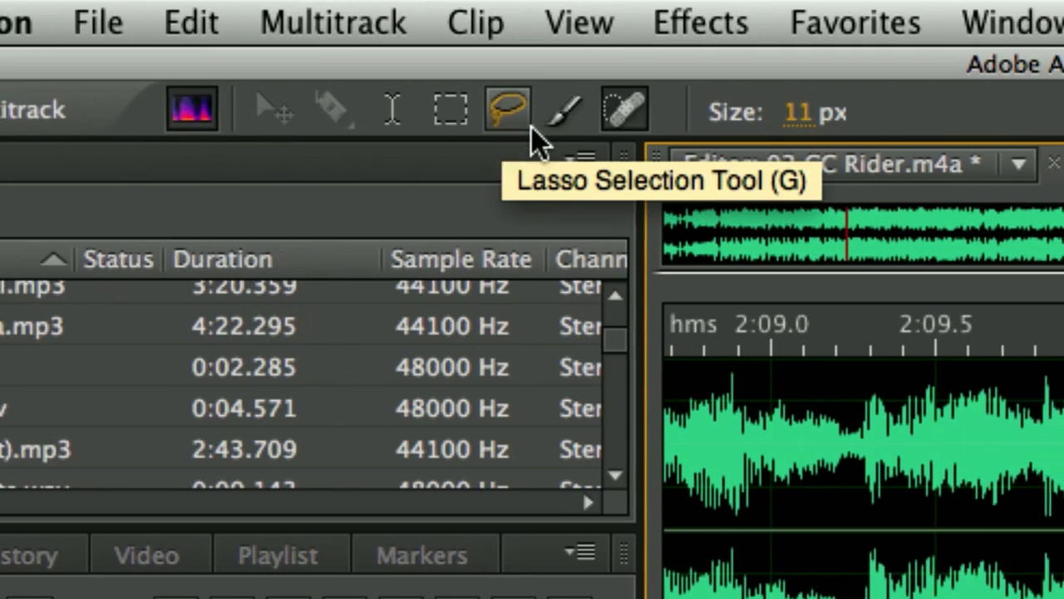
left_click(554, 124)
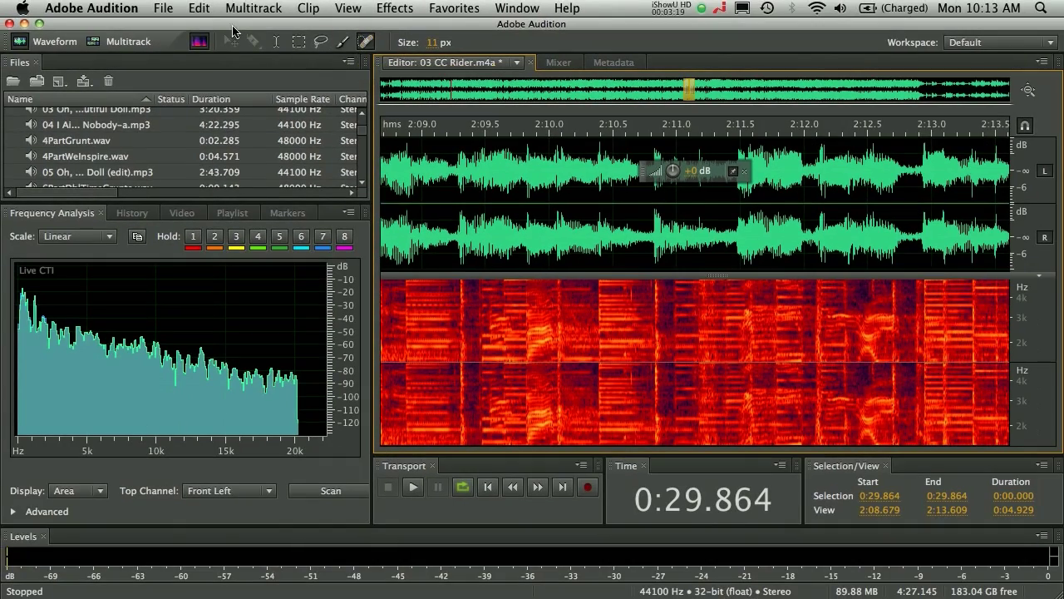
left_click(321, 42)
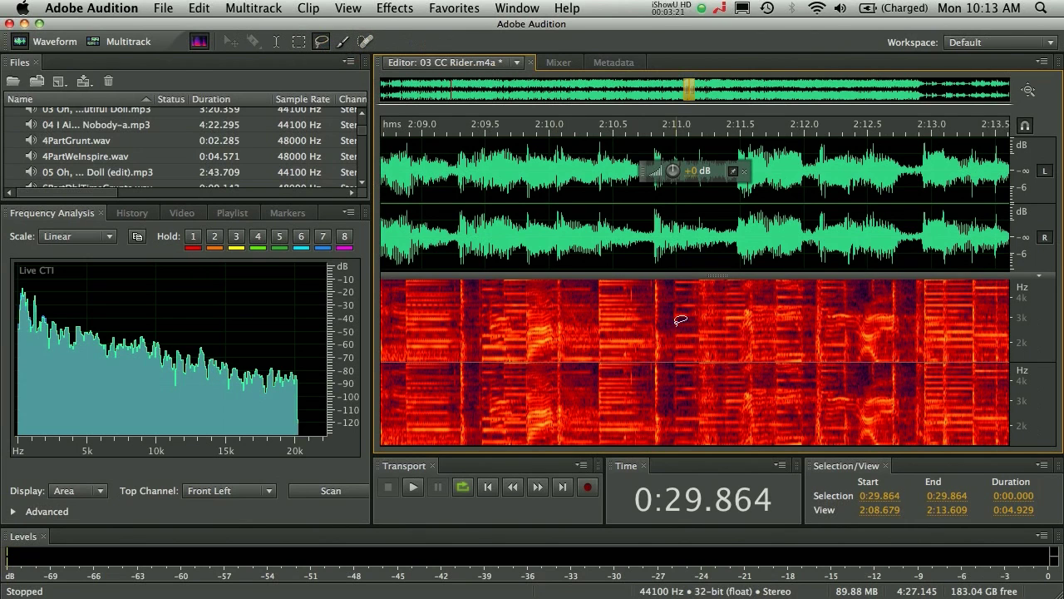
mouse_move(681, 320)
left_mouse_down()
mouse_move(614, 329)
mouse_move(617, 364)
left_mouse_up()
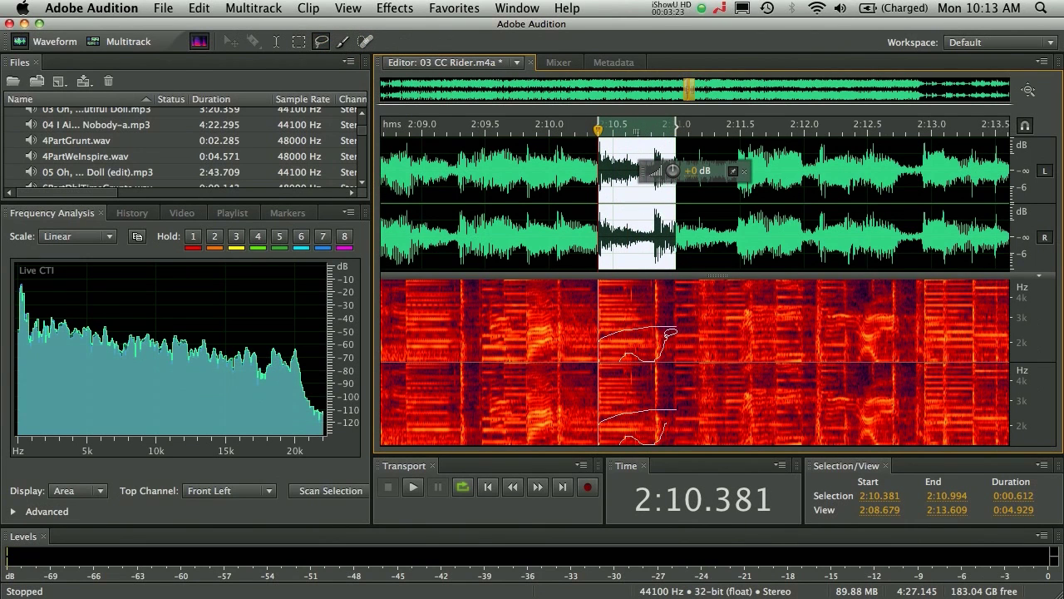
left_click_drag(670, 332, 670, 335)
scroll(934, 348, "down", 3)
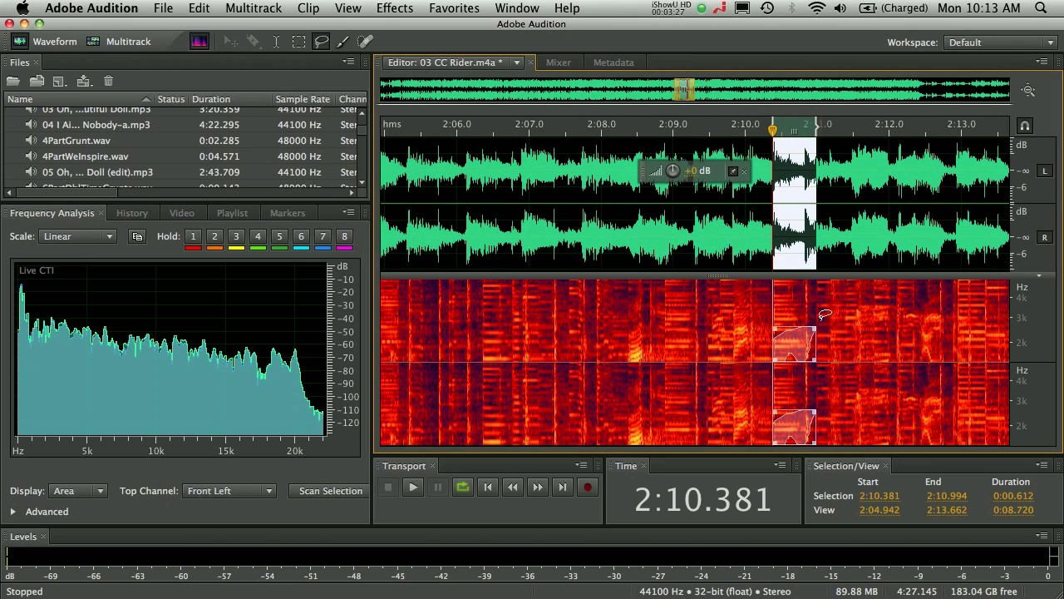
mouse_move(812, 333)
left_mouse_down()
mouse_move(854, 286)
mouse_move(940, 305)
mouse_move(900, 302)
left_mouse_up()
mouse_move(711, 178)
left_mouse_down()
mouse_move(681, 177)
mouse_move(715, 171)
left_mouse_up()
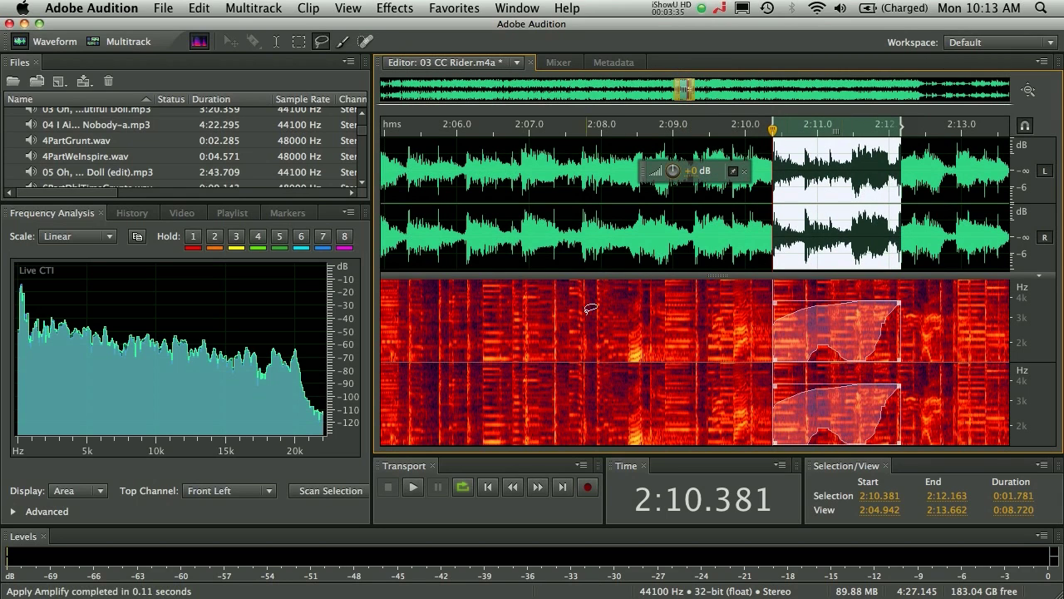
Paint a W-shaped spectral selection and enlarge the spectrogram to fill the editor
left_click(342, 41)
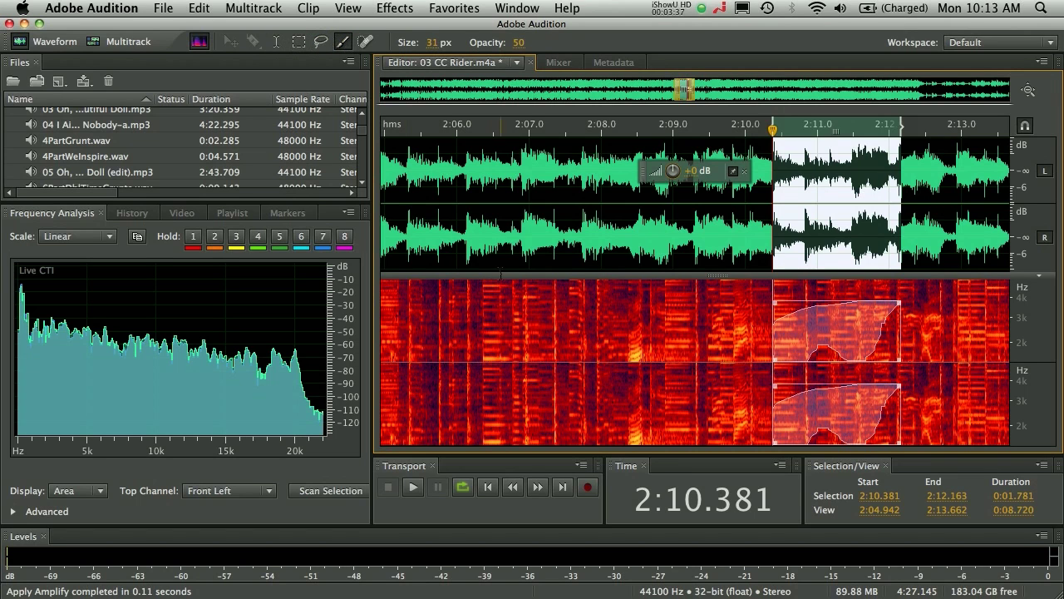
left_click(514, 308)
mouse_move(514, 308)
left_mouse_down()
mouse_move(592, 332)
mouse_move(645, 330)
mouse_move(670, 306)
left_mouse_up()
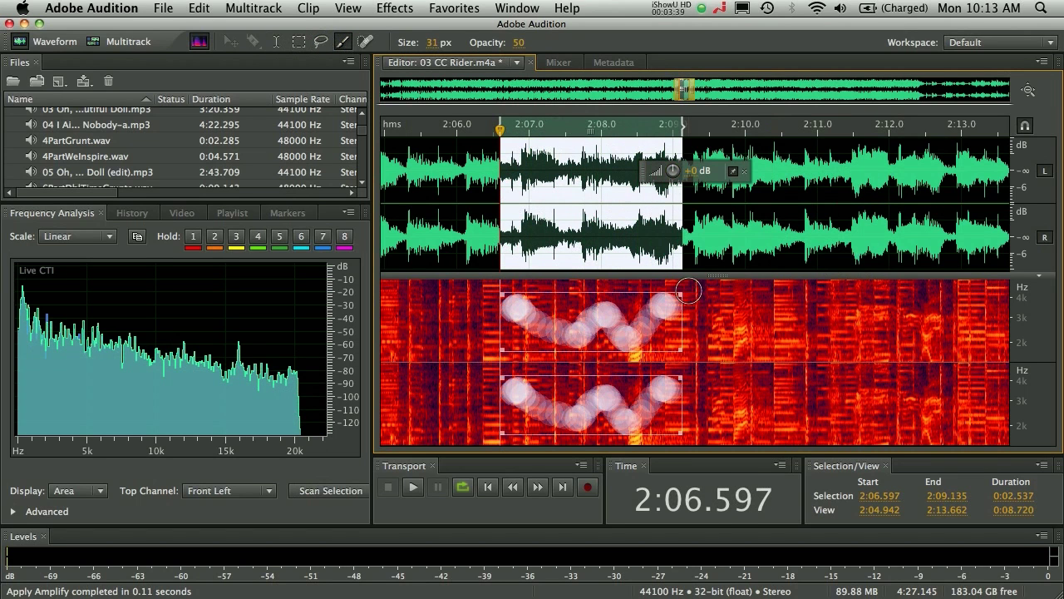
left_click_drag(724, 274, 723, 133)
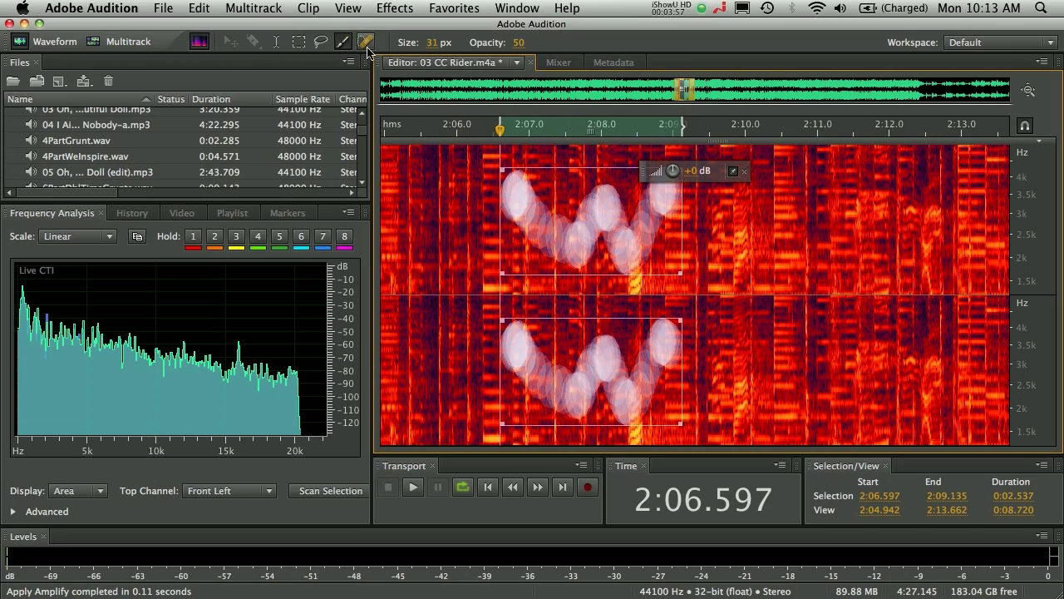
Spot-heal the brushed area near 2:06.3, then switch to the WesternThemeFinal multitrack session
left_click(193, 38)
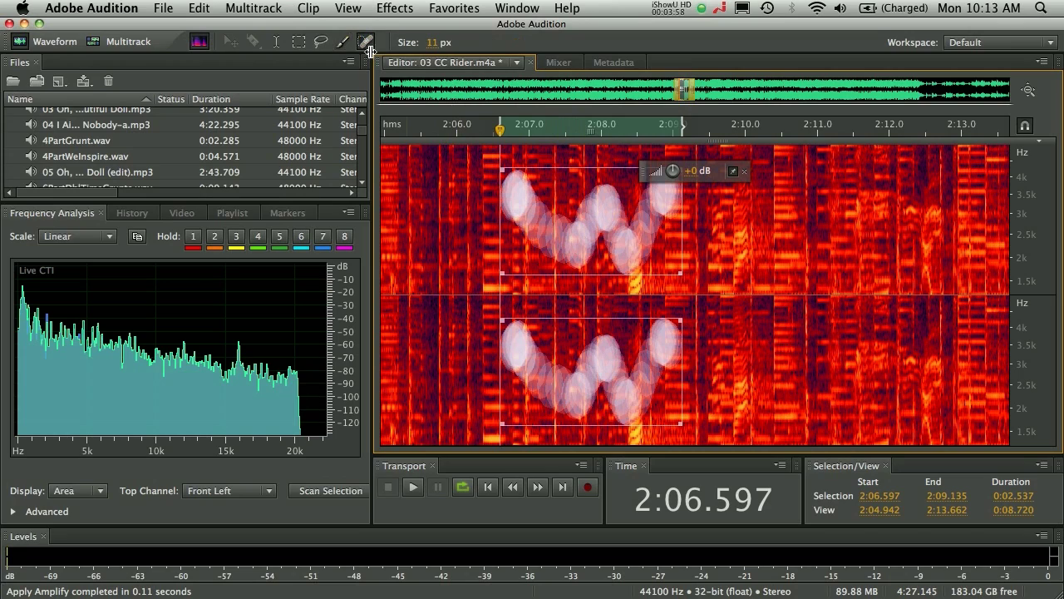
mouse_move(486, 224)
left_mouse_down()
mouse_move(506, 226)
mouse_move(487, 227)
left_mouse_up()
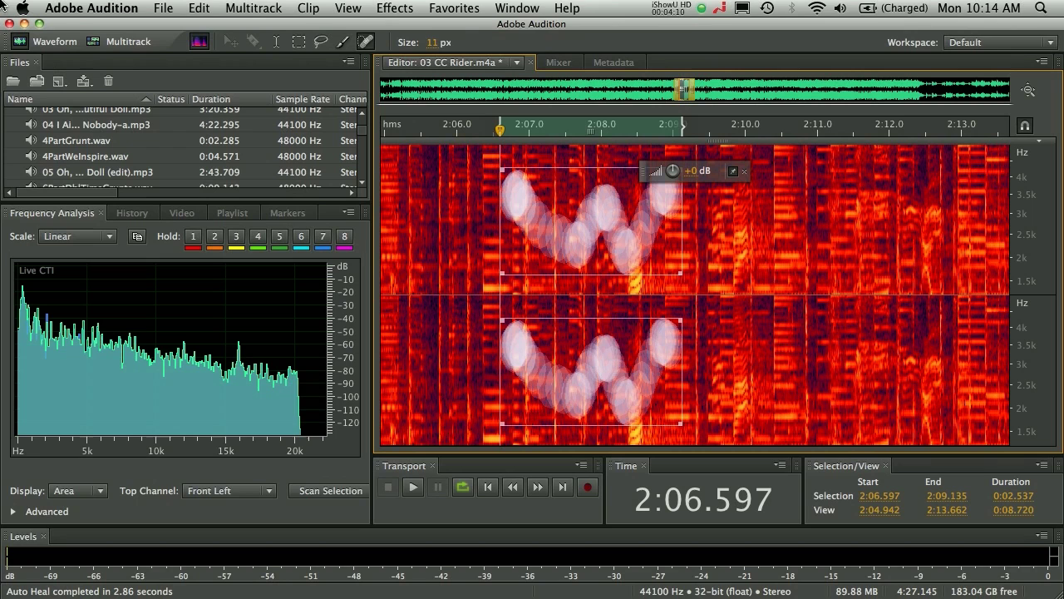
left_click(88, 41)
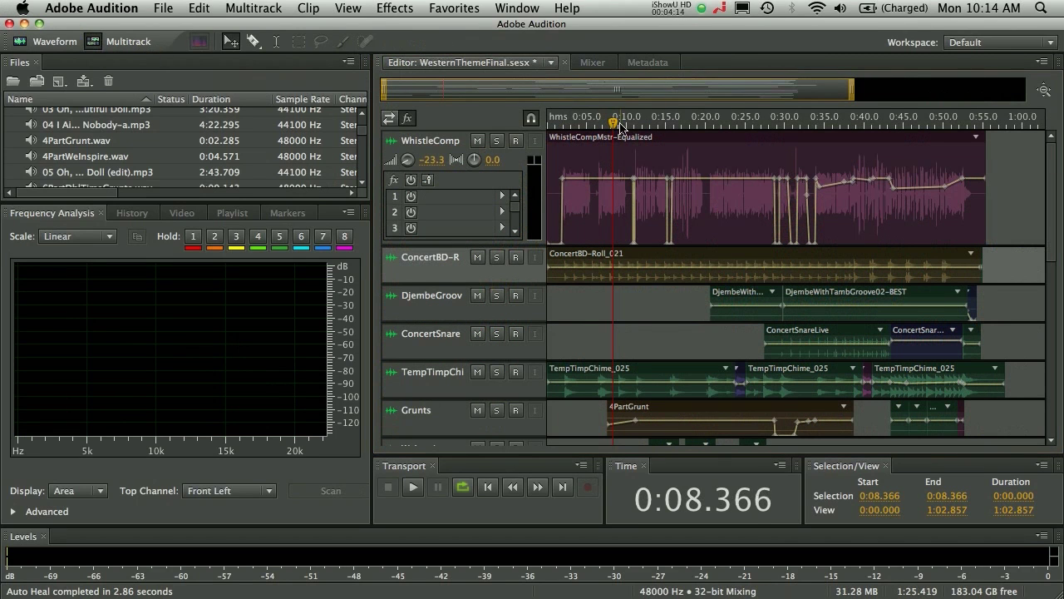
During playback, add Analog Delay with the Canyon Echoes preset to WhistleComp's first slot and solo it
left_click_drag(616, 131, 563, 136)
key("space")
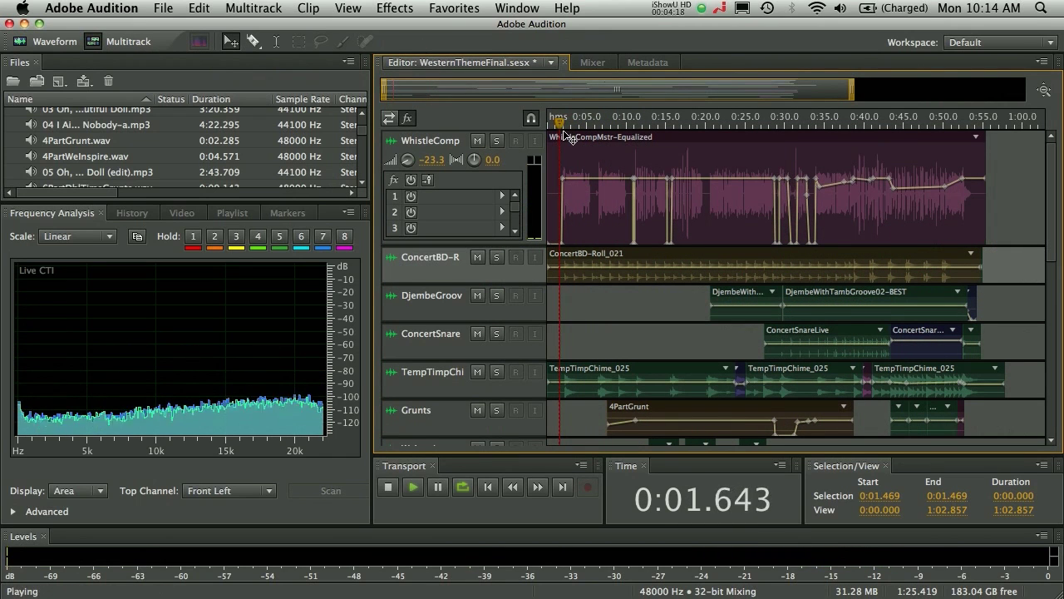
left_click(501, 196)
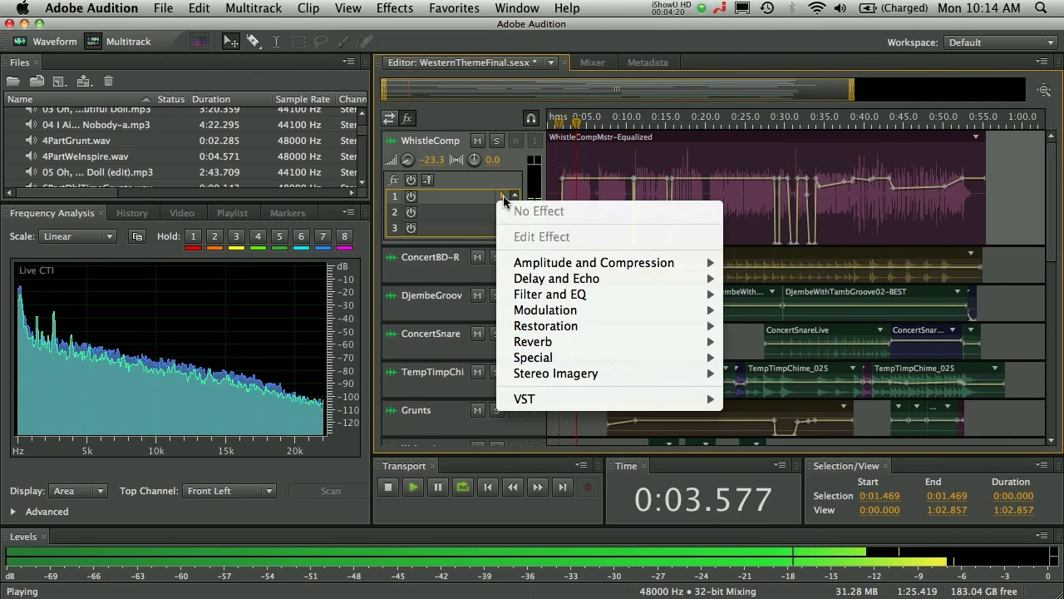
mouse_move(537, 279)
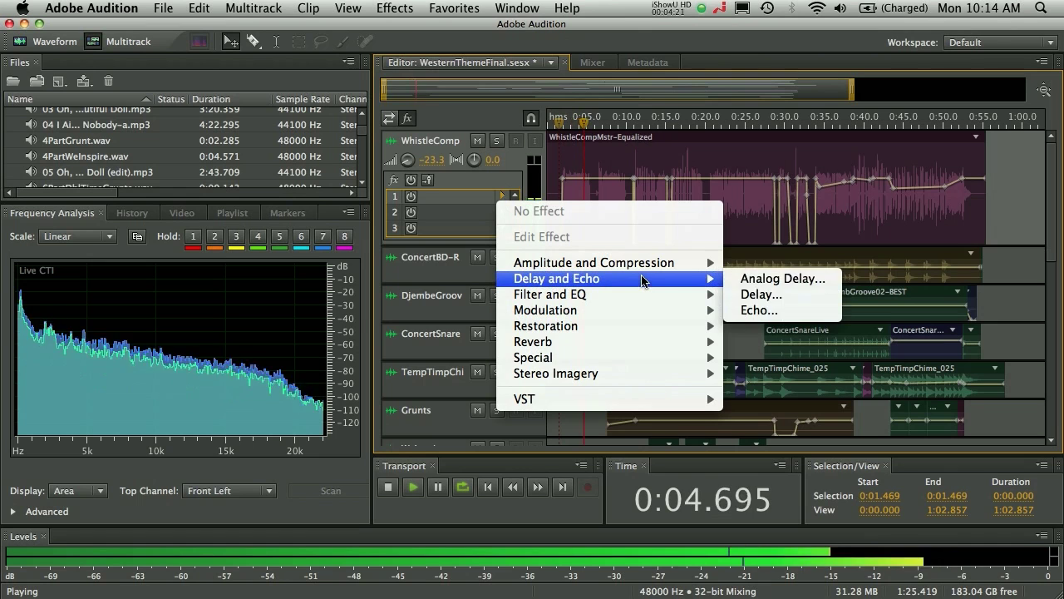
left_click(788, 282)
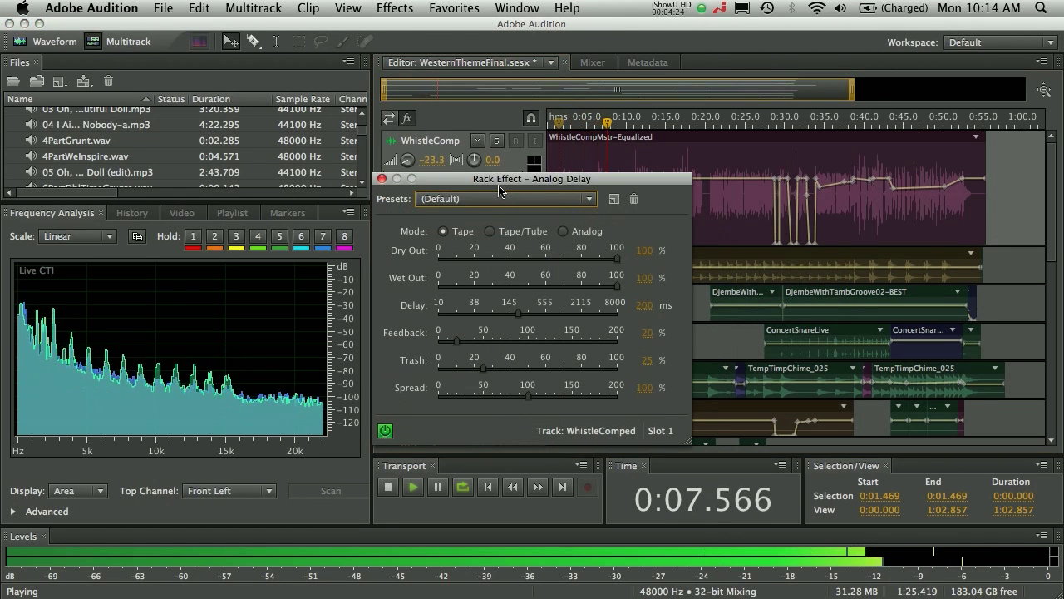
left_click(499, 199)
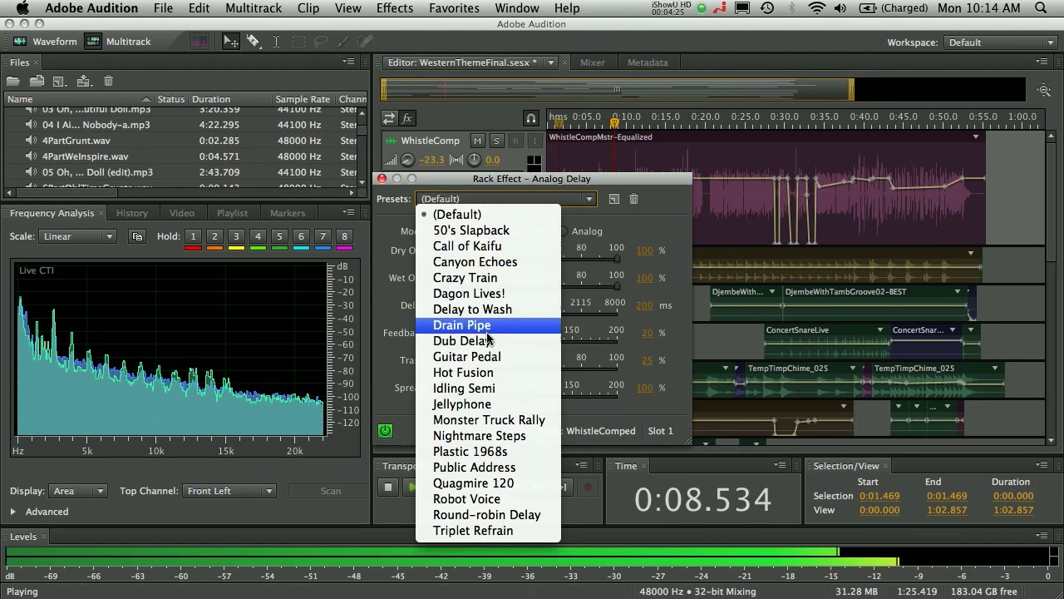
left_click(504, 261)
left_click(496, 141)
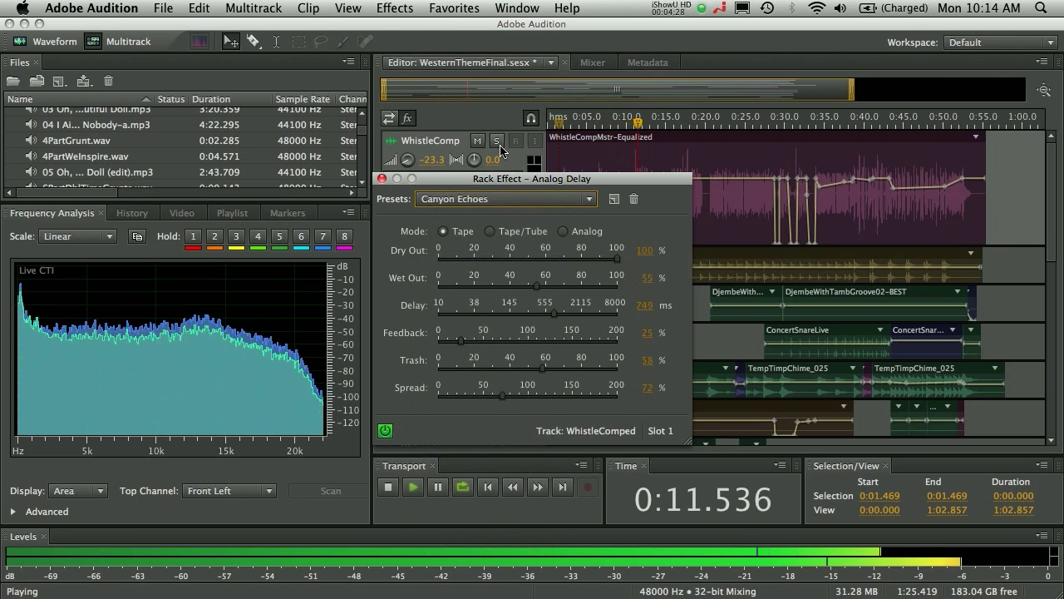
left_click(382, 178)
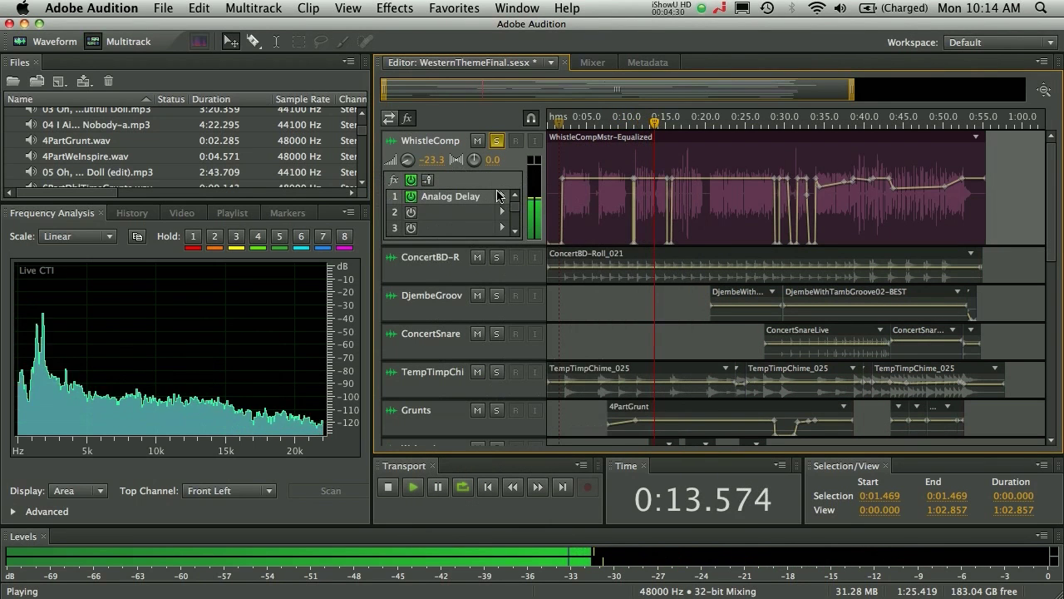
Add Studio Reverb to WhistleComp's second slot, decay 7690.3 ms, wet 89.4%, then unsolo and stop
left_click(502, 213)
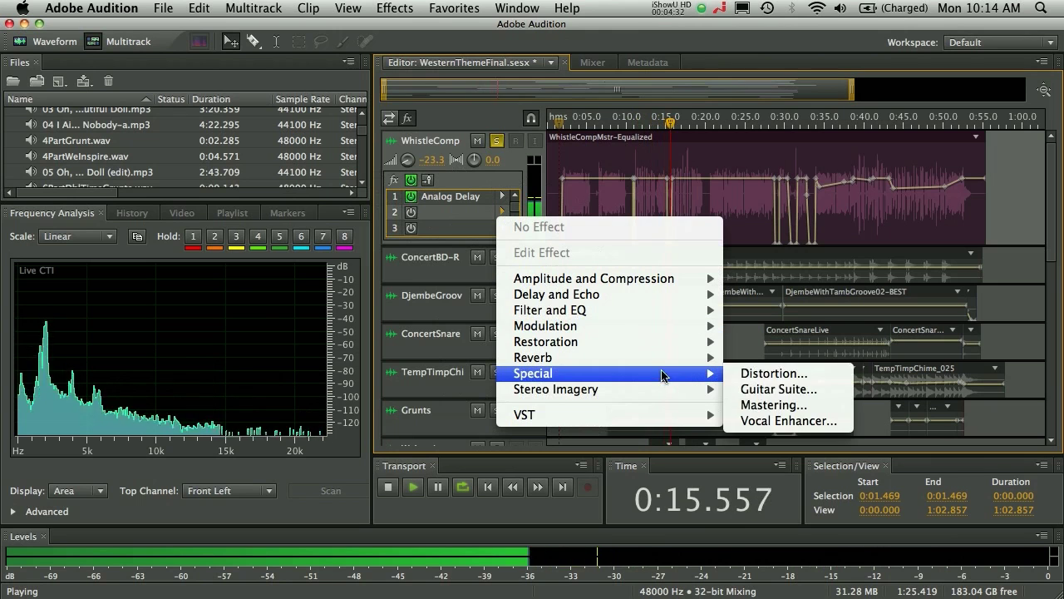
mouse_move(663, 368)
left_click(797, 406)
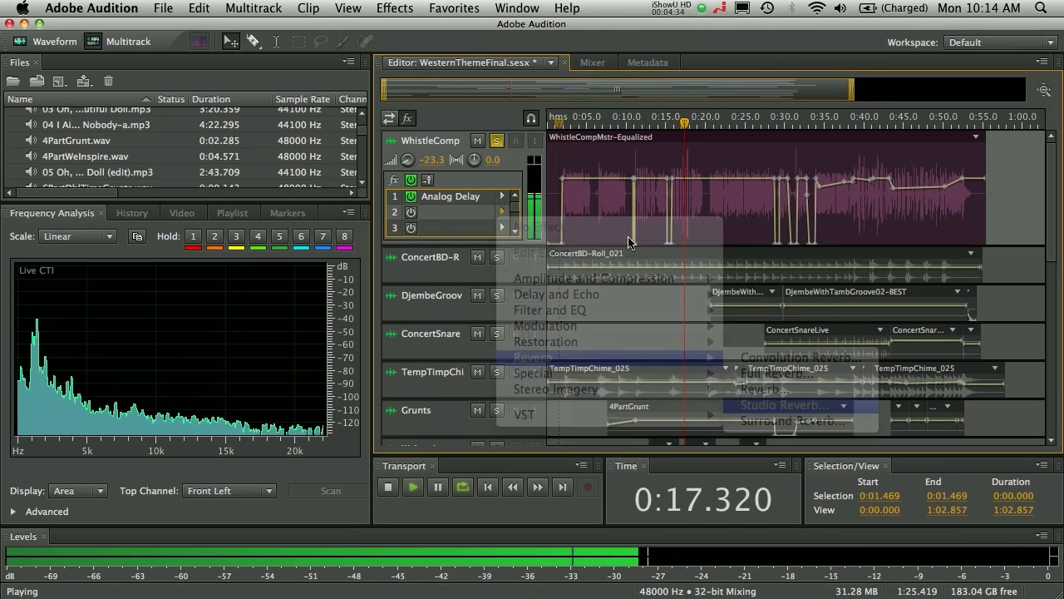
left_click_drag(576, 226, 621, 226)
left_click_drag(514, 445, 606, 449)
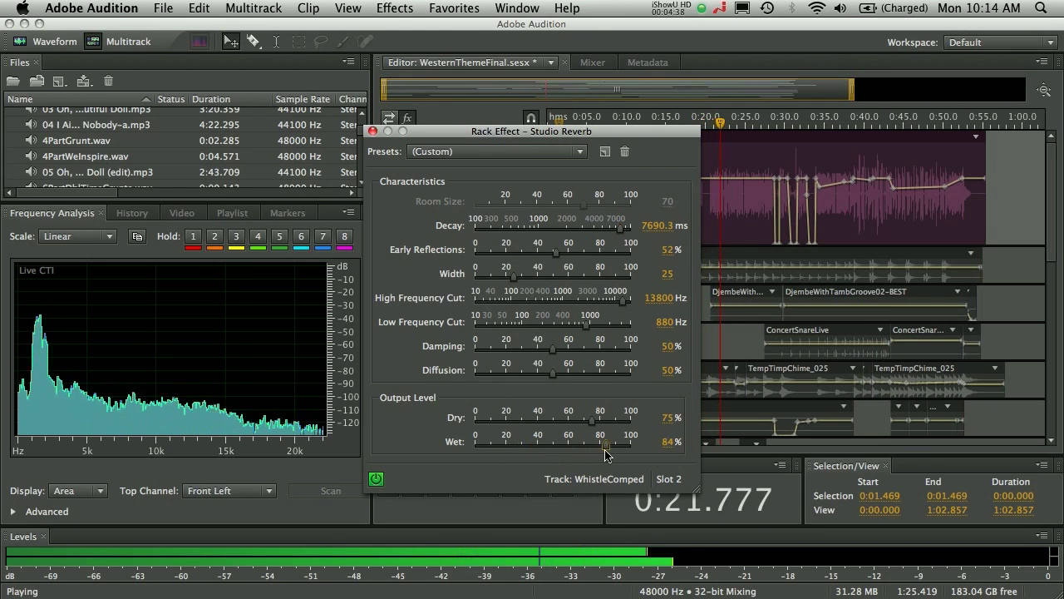
left_click(373, 131)
left_click(498, 141)
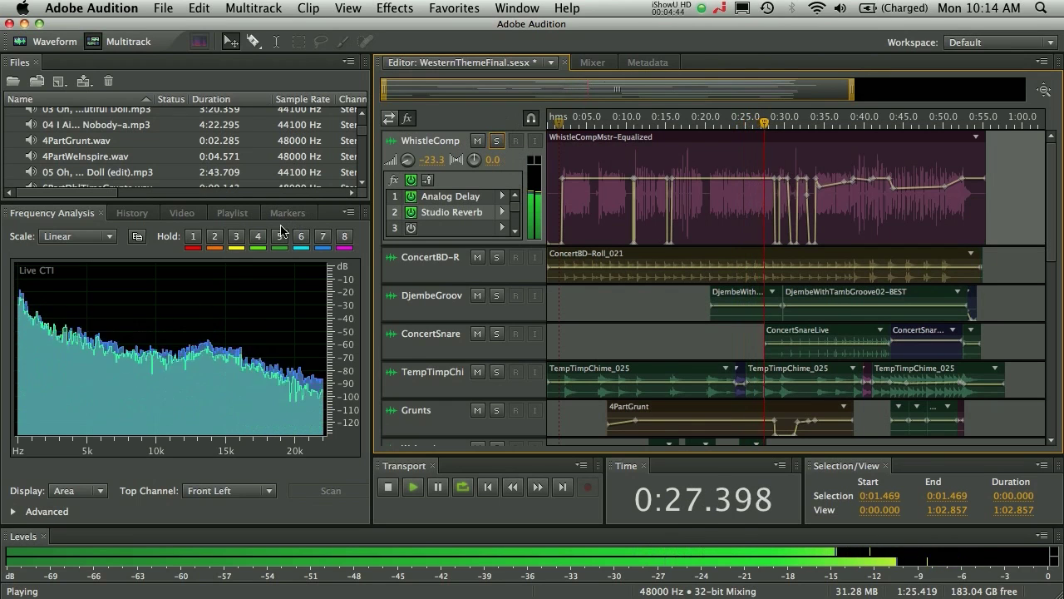
key("space")
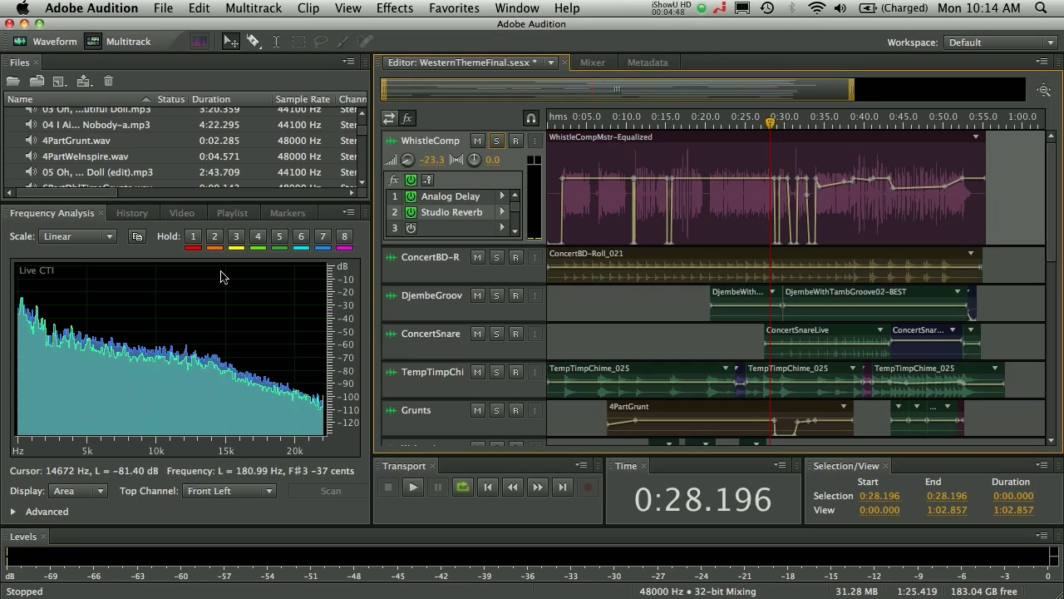
left_click(275, 7)
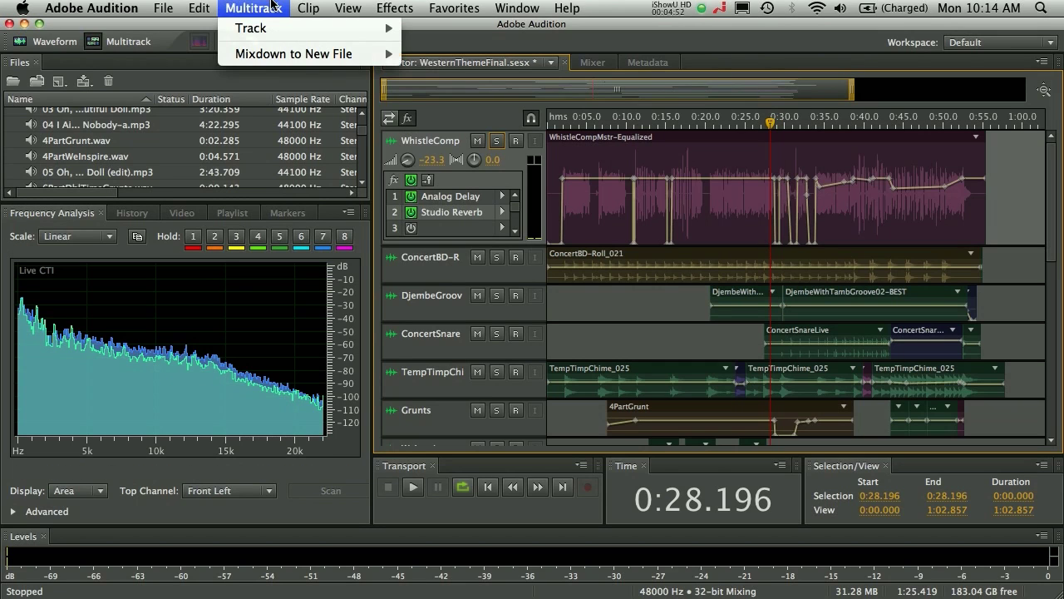
mouse_move(272, 31)
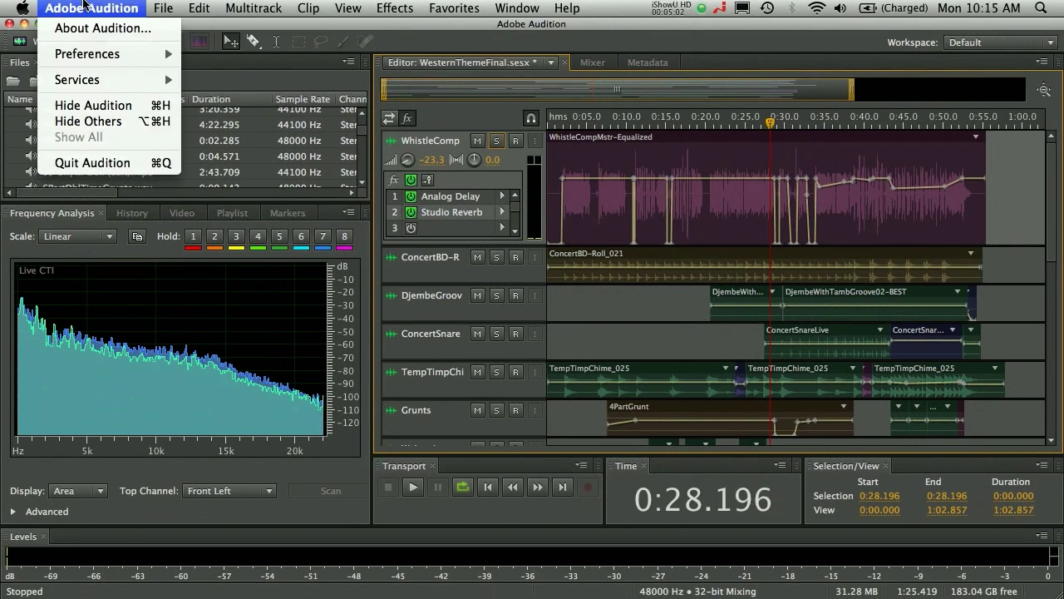
mouse_move(163, 8)
mouse_move(177, 29)
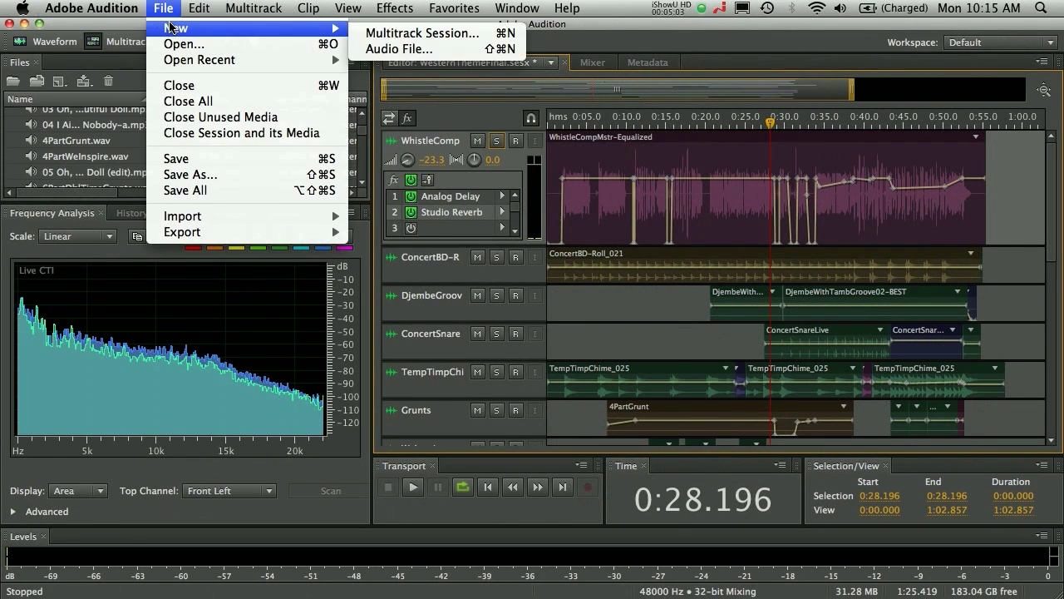
left_click(374, 33)
left_click(521, 348)
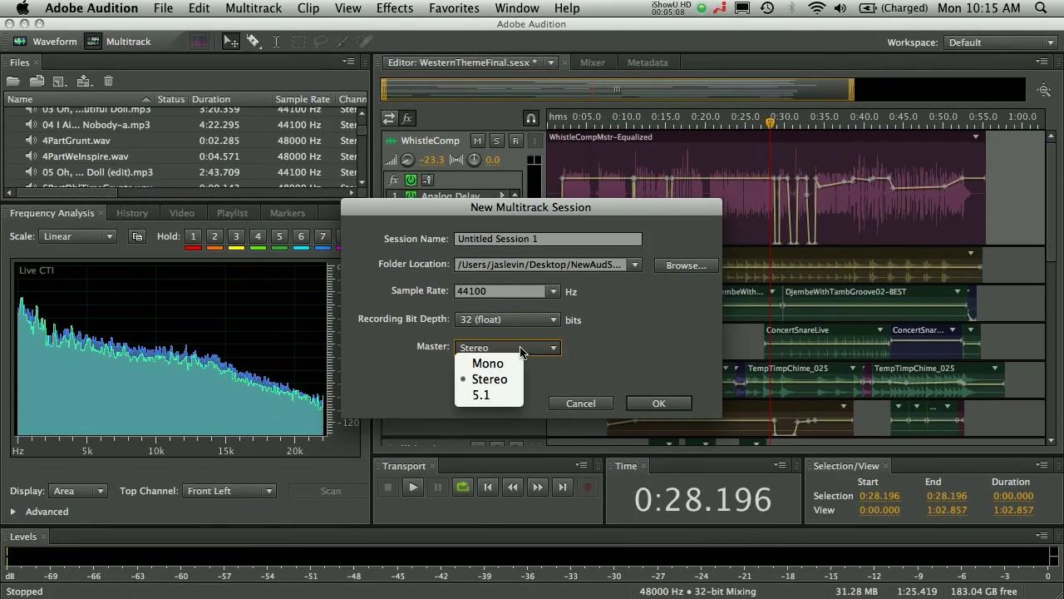
left_click(580, 403)
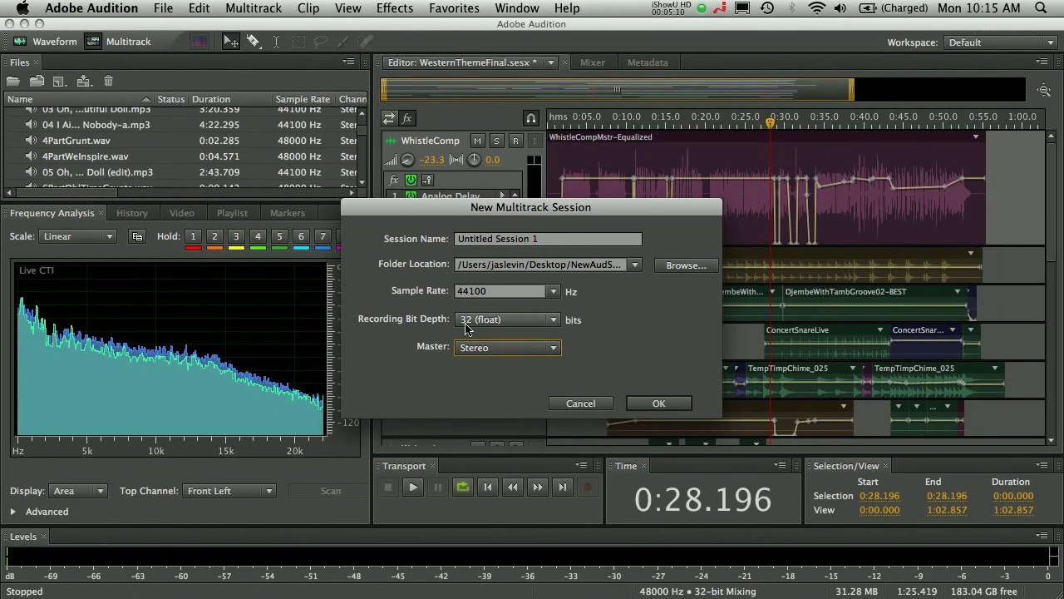
left_click(592, 408)
scroll(359, 137, "down", 7)
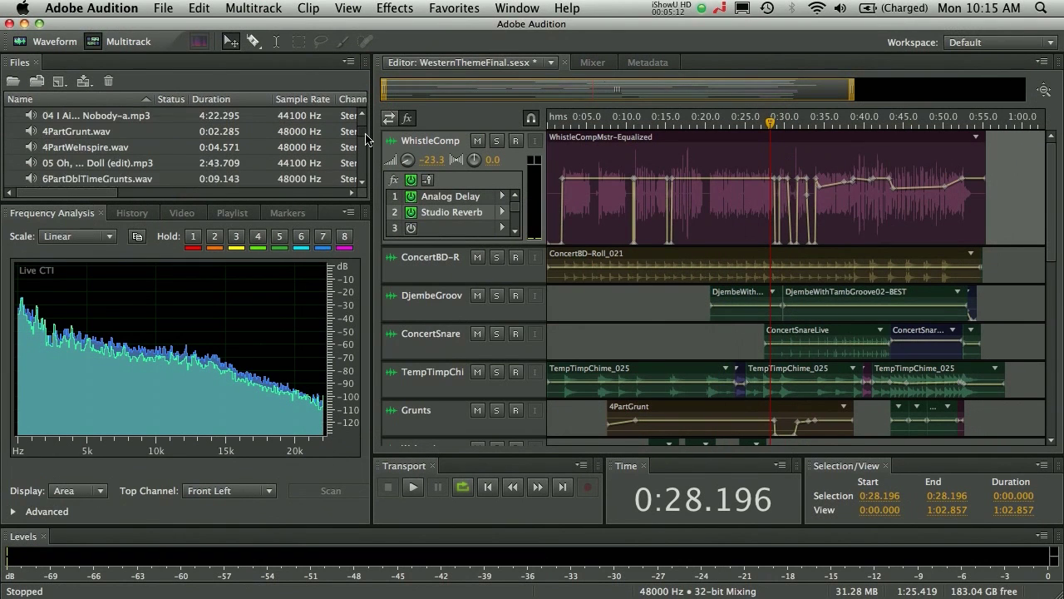
Add a 5.1 audio track and place JasonsBossaMulti.wav on it, converting to the session sample rate
left_click_drag(364, 146, 366, 168)
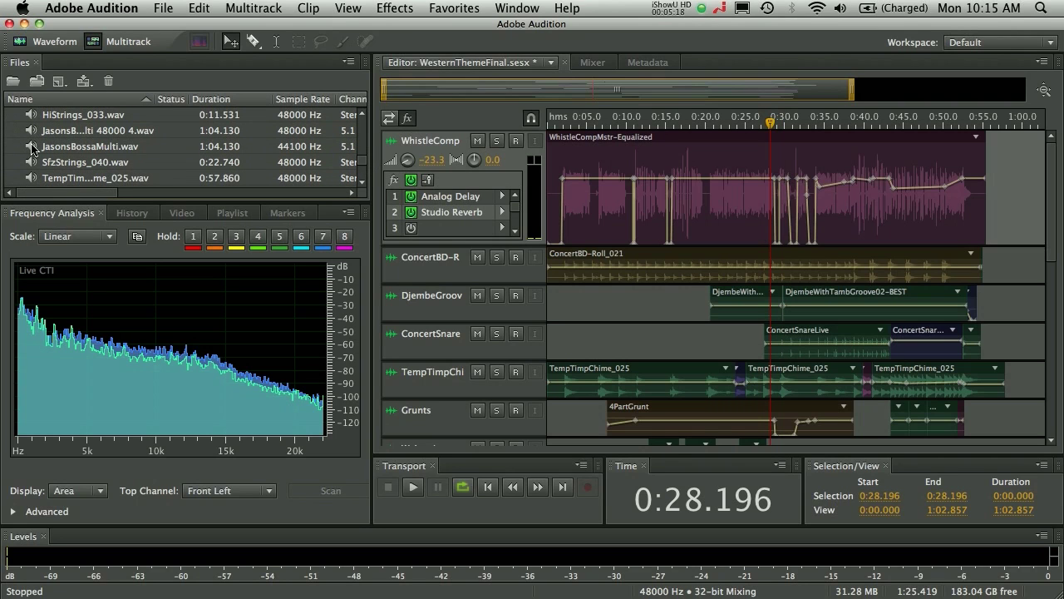
left_click(31, 148)
left_click(256, 8)
mouse_move(274, 32)
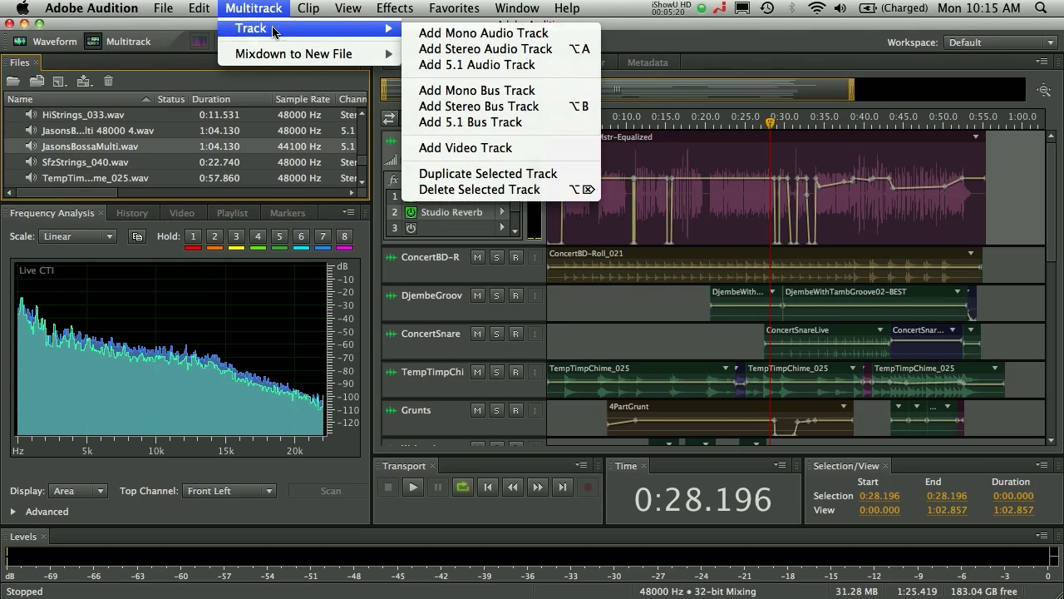
left_click(474, 67)
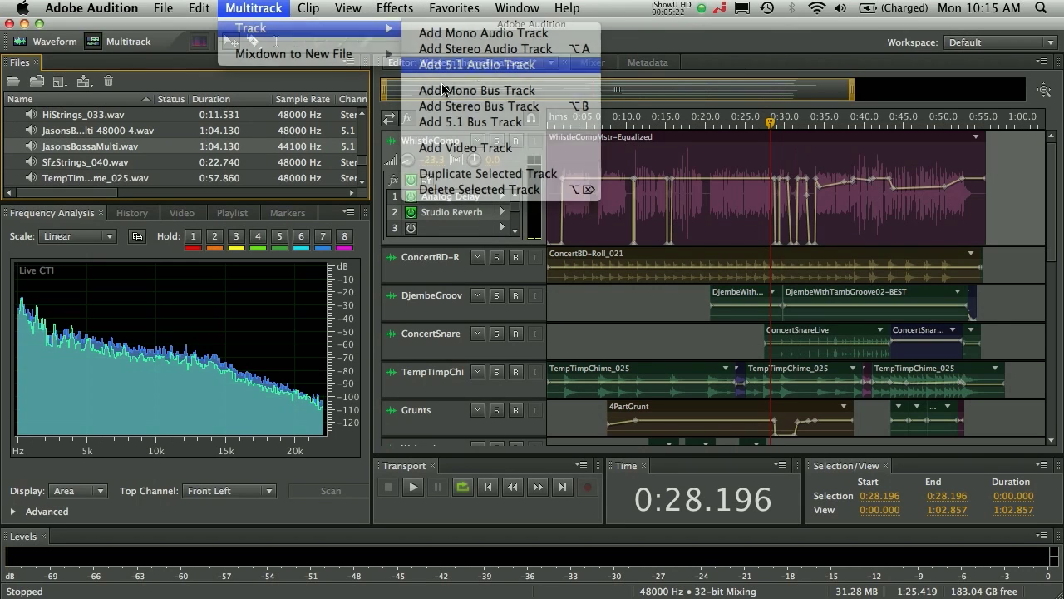
left_click_drag(33, 146, 738, 285)
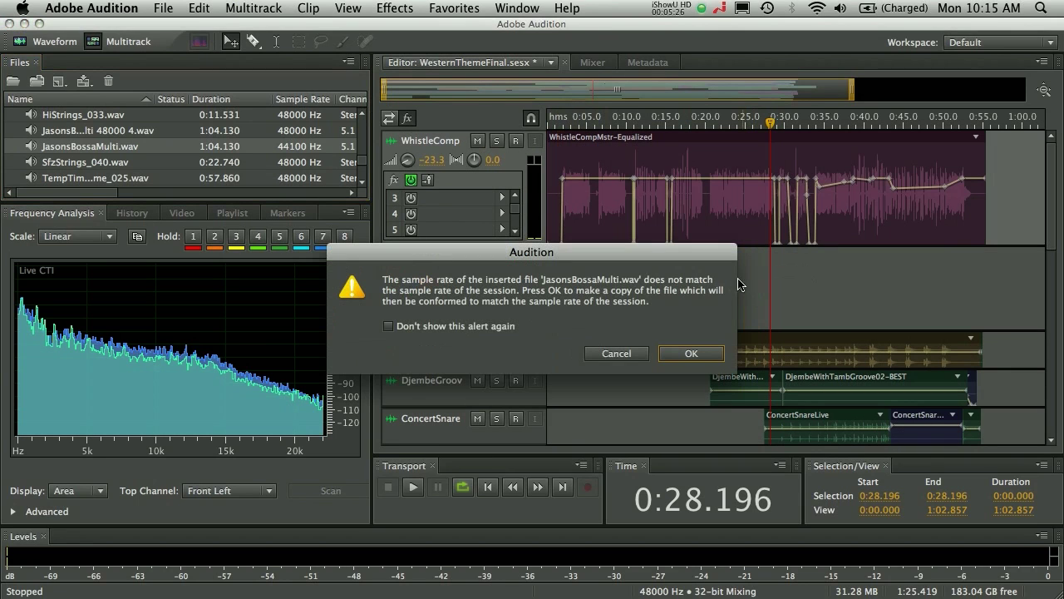
left_click(687, 353)
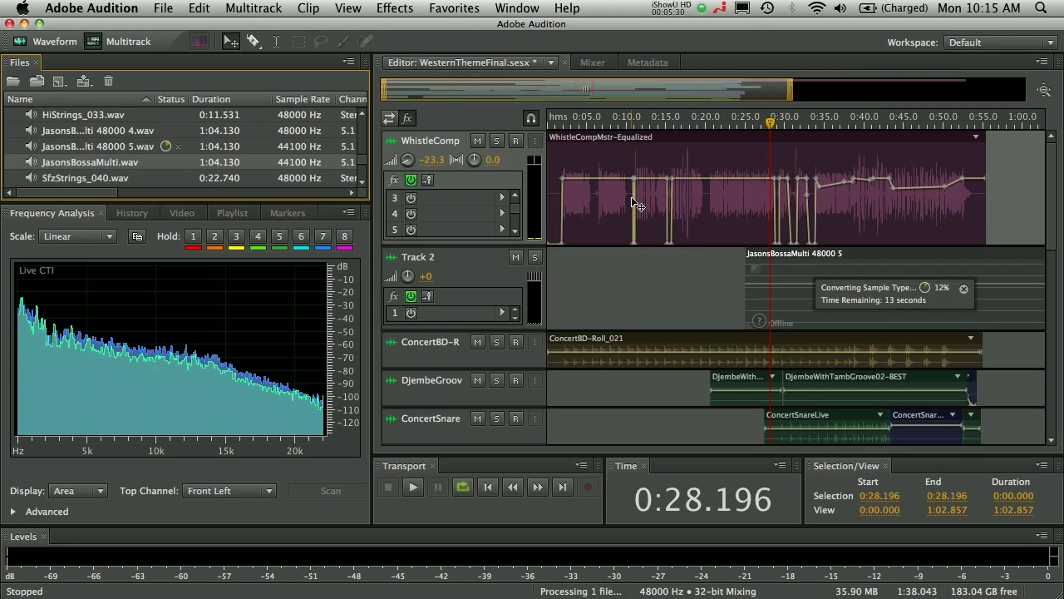
Solo Track 2, audition the clip around 0:18–0:25, and open JasonsBossaMulti.wav in the waveform editor
left_click(694, 123)
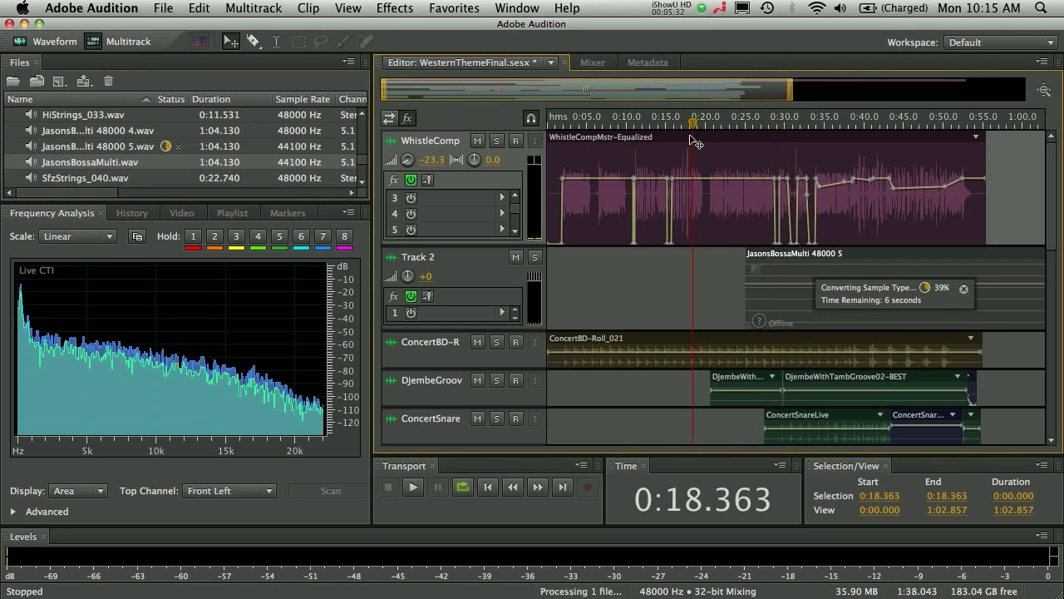
key("space")
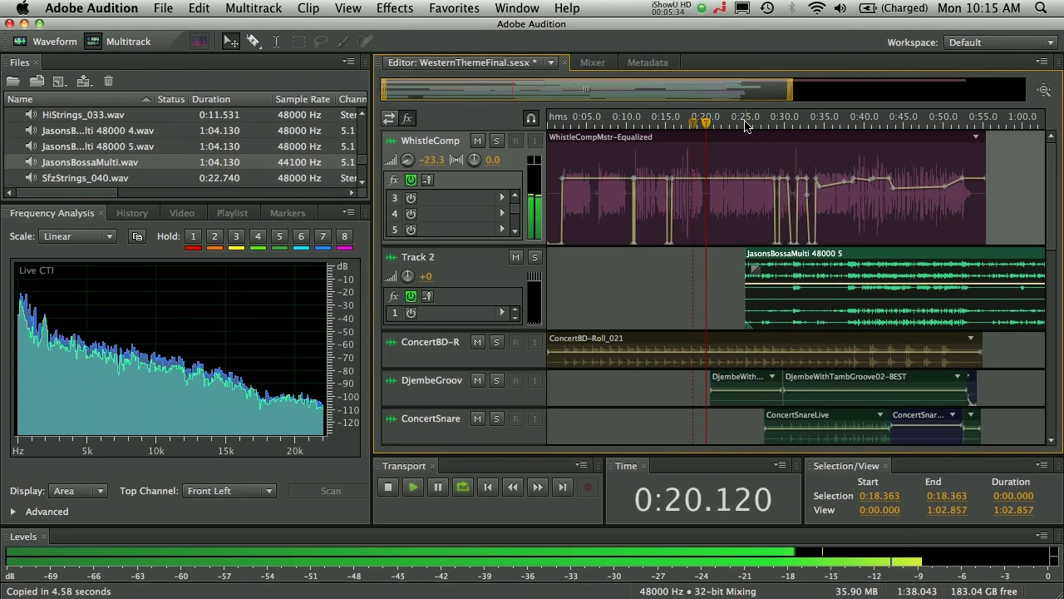
key("space")
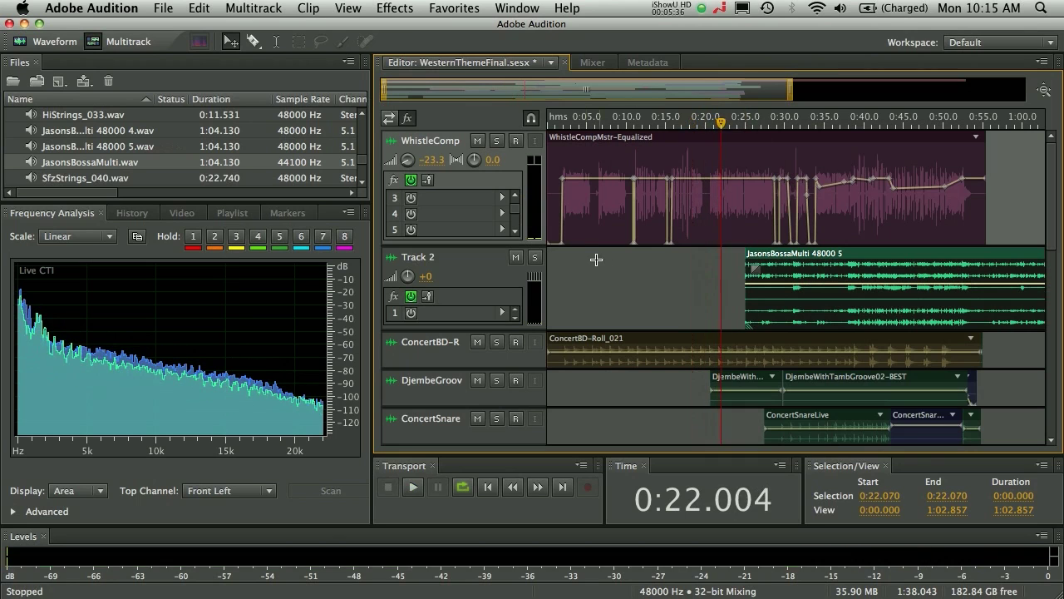
left_click(534, 257)
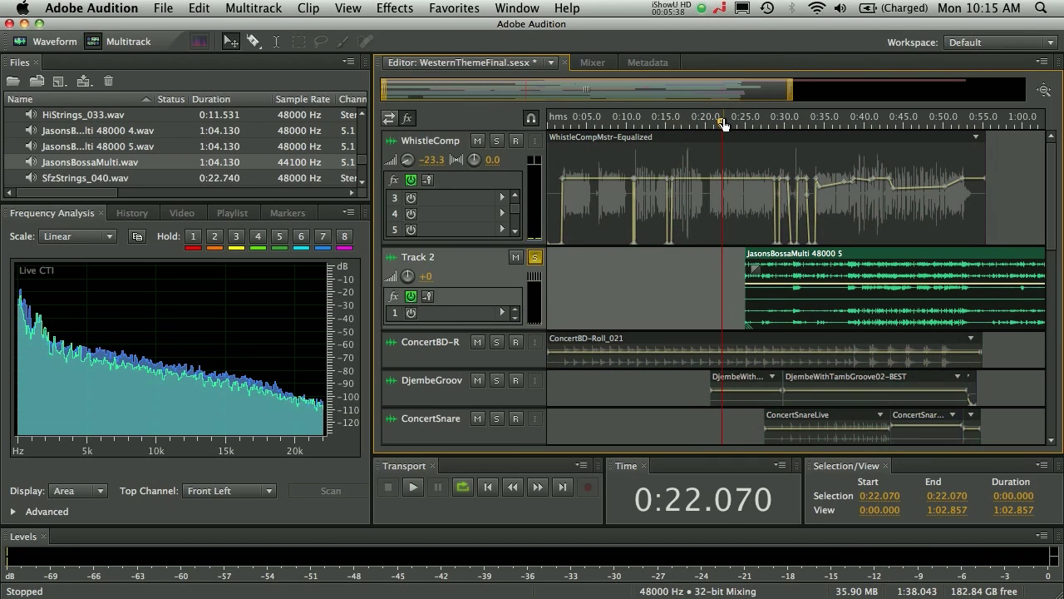
left_click_drag(723, 124, 746, 123)
key("space")
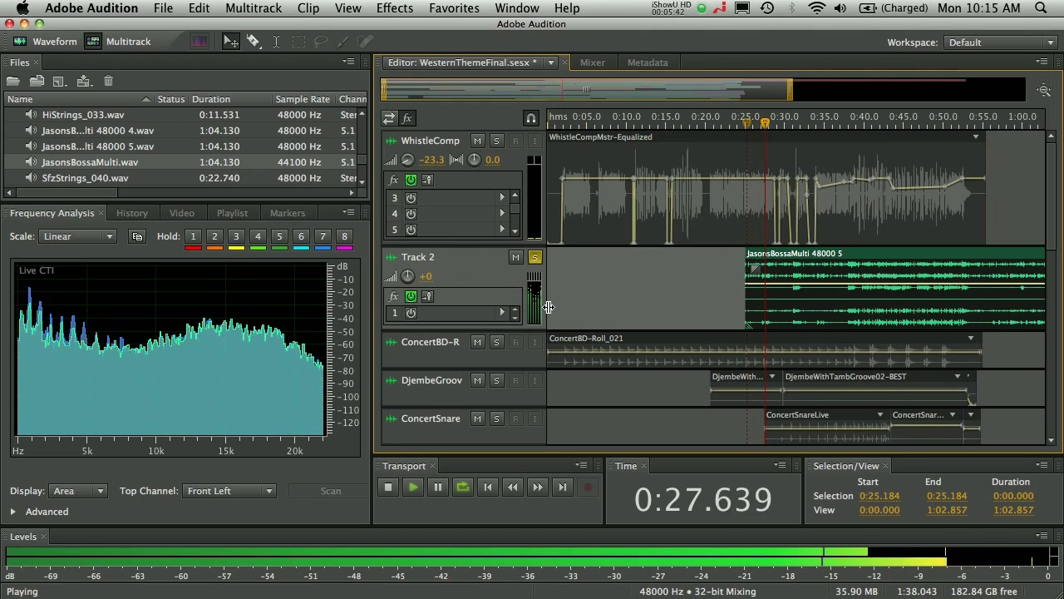
key("space")
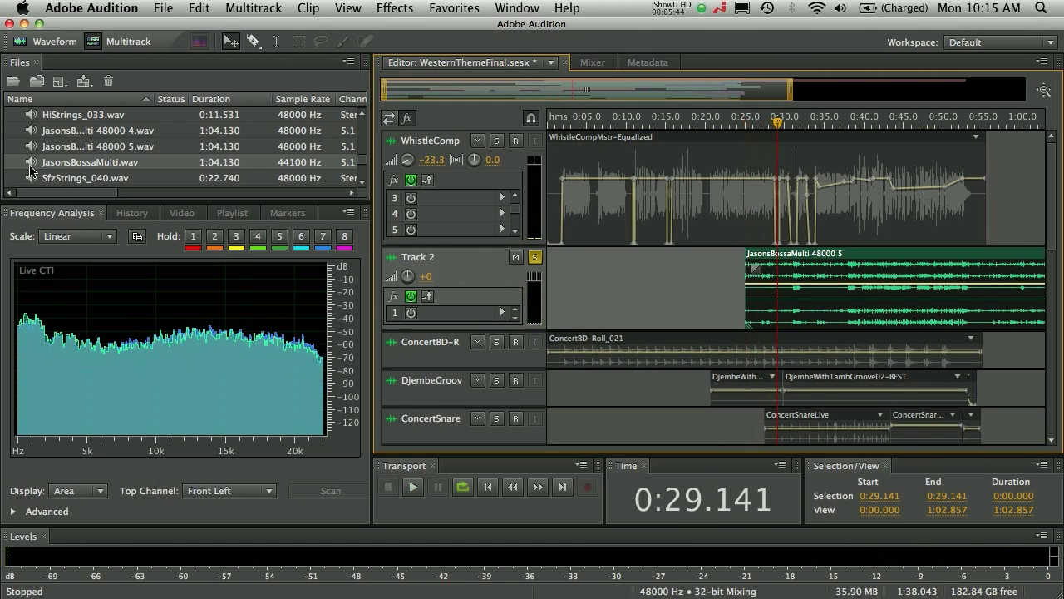
double_click(31, 163)
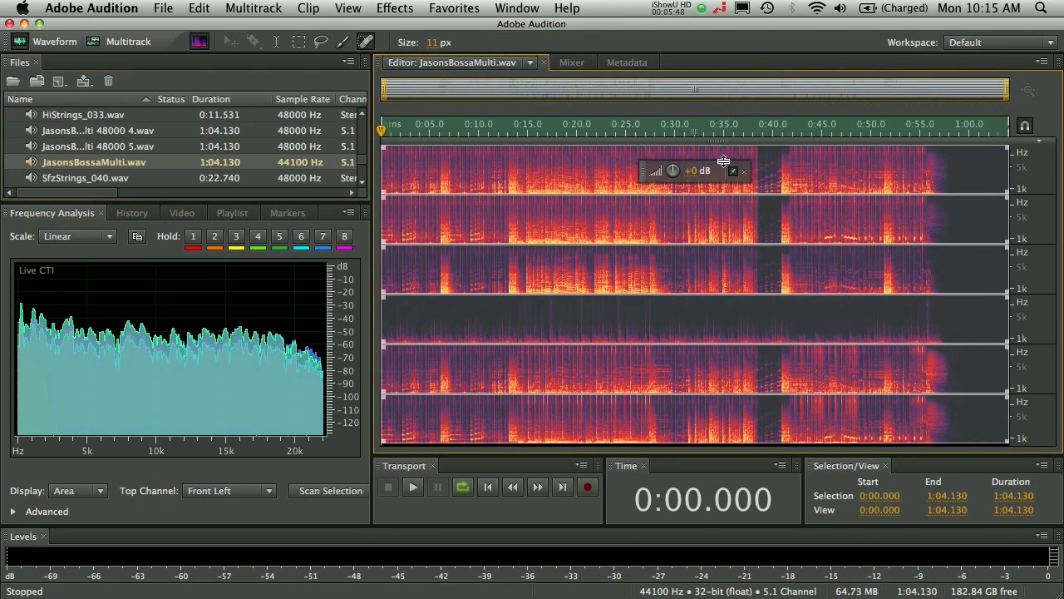
Show JasonsBossaMulti.wav as six-channel waveforms, add a short fade-in, and select 0:07.634 to the end
key("shift+d")
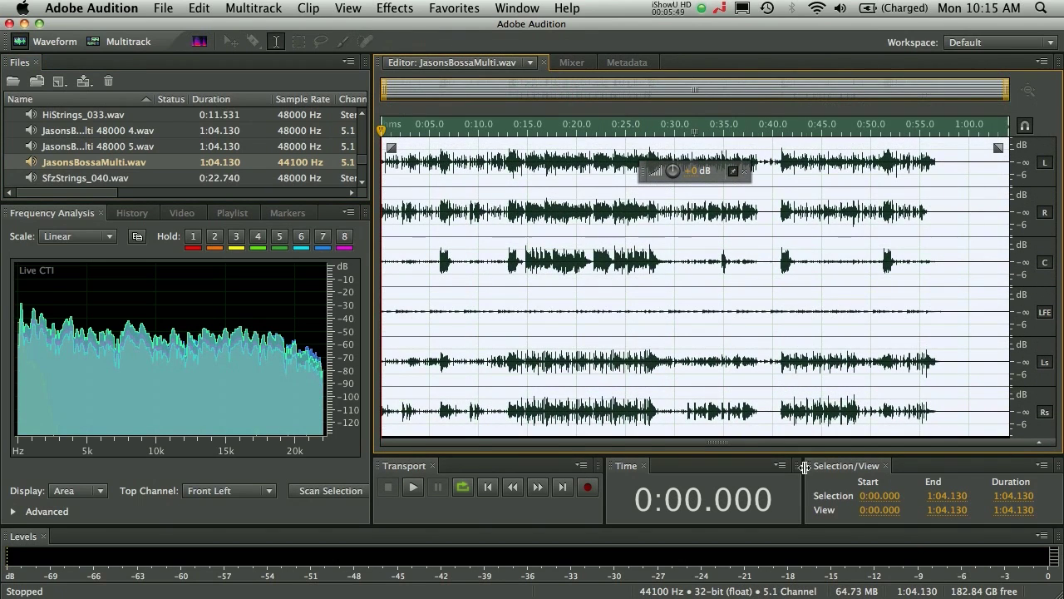
left_click(661, 240)
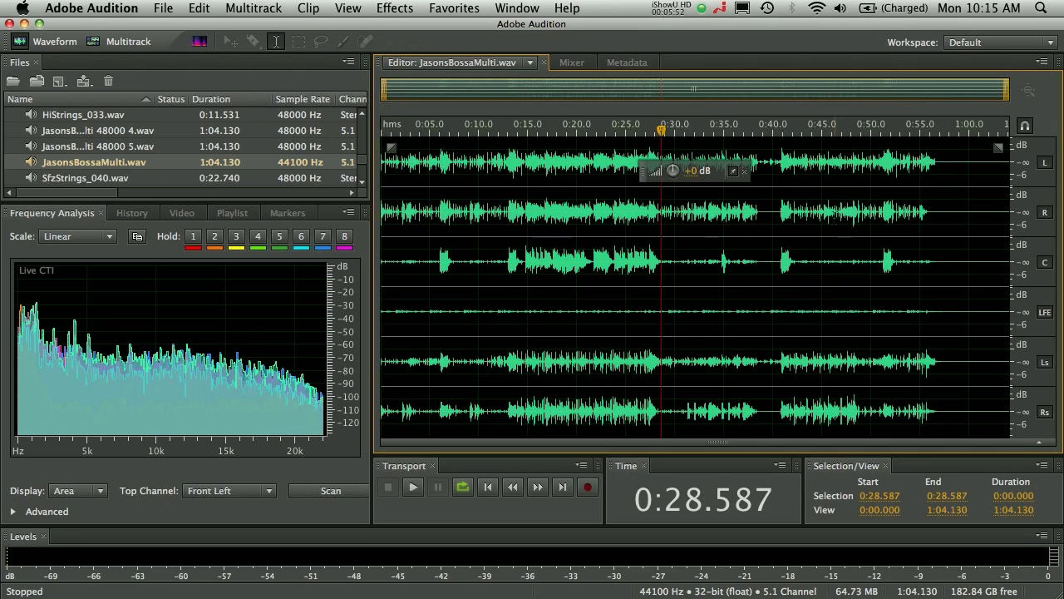
left_click(397, 158)
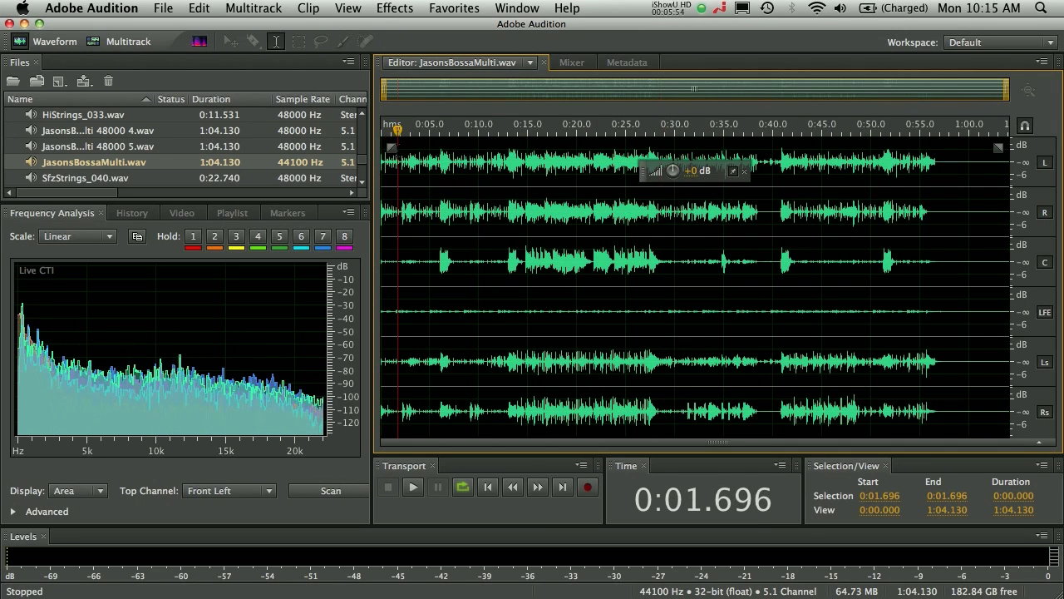
left_click_drag(396, 150, 510, 146)
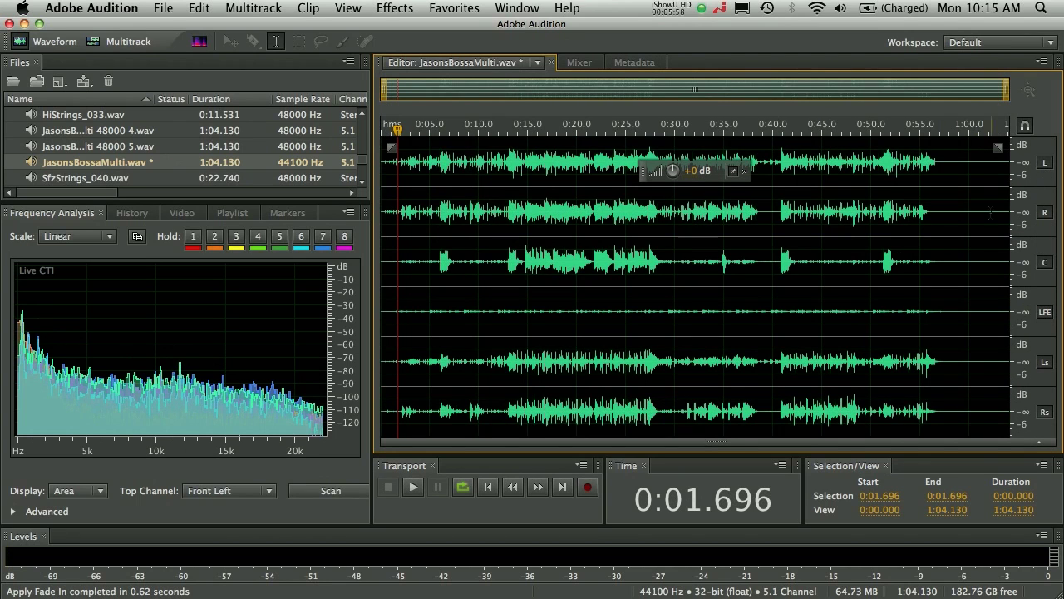
left_click_drag(455, 325, 1061, 378)
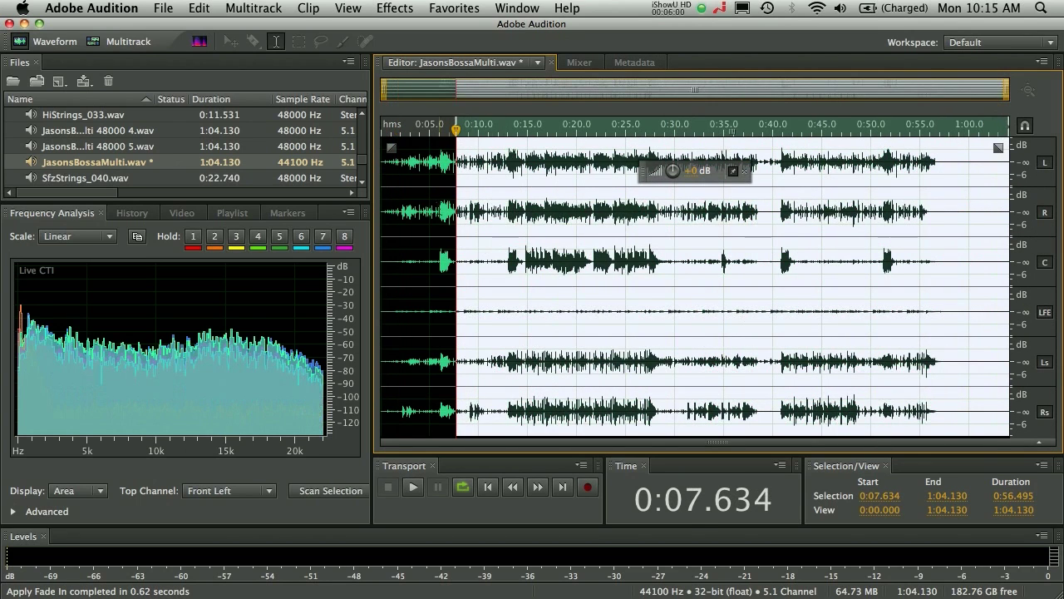
Select the whole file, disable all channels but LFE, and boost LFE about 13.5 dB
left_click_drag(457, 175, 349, 167)
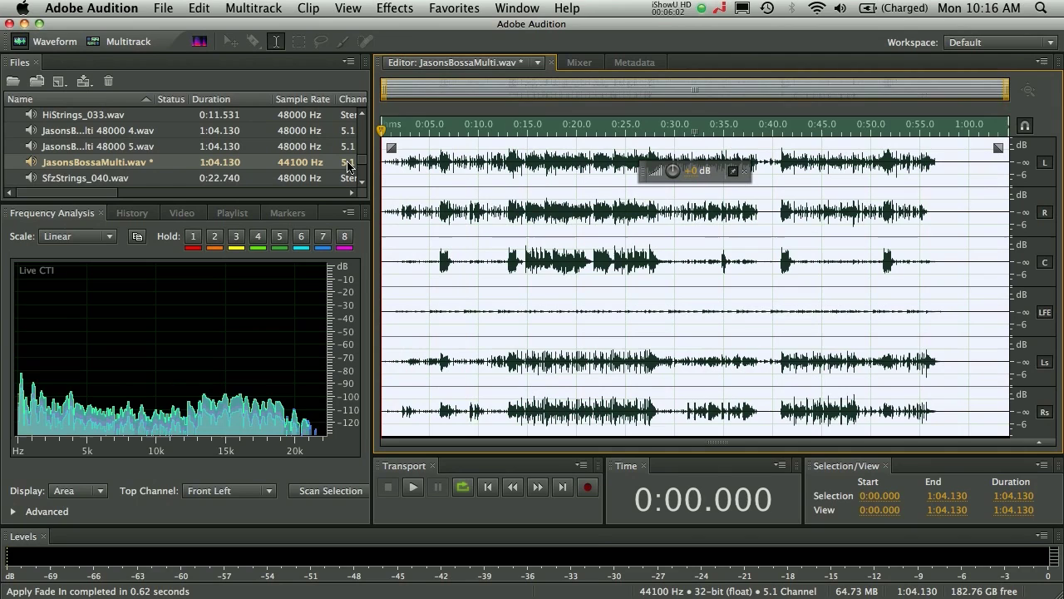
left_click(1046, 163)
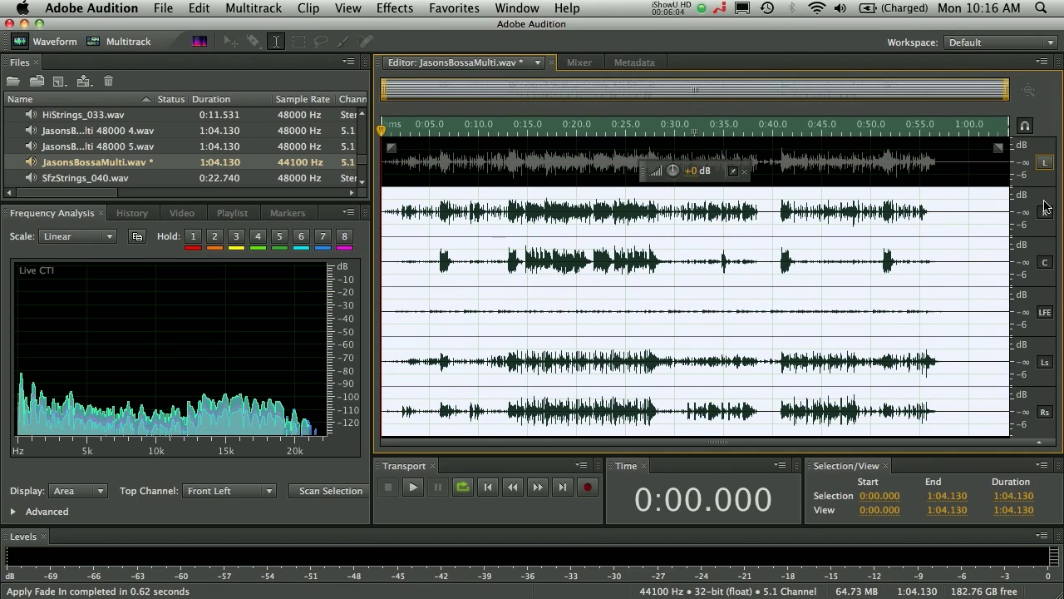
left_click(1046, 212)
left_click(1046, 263)
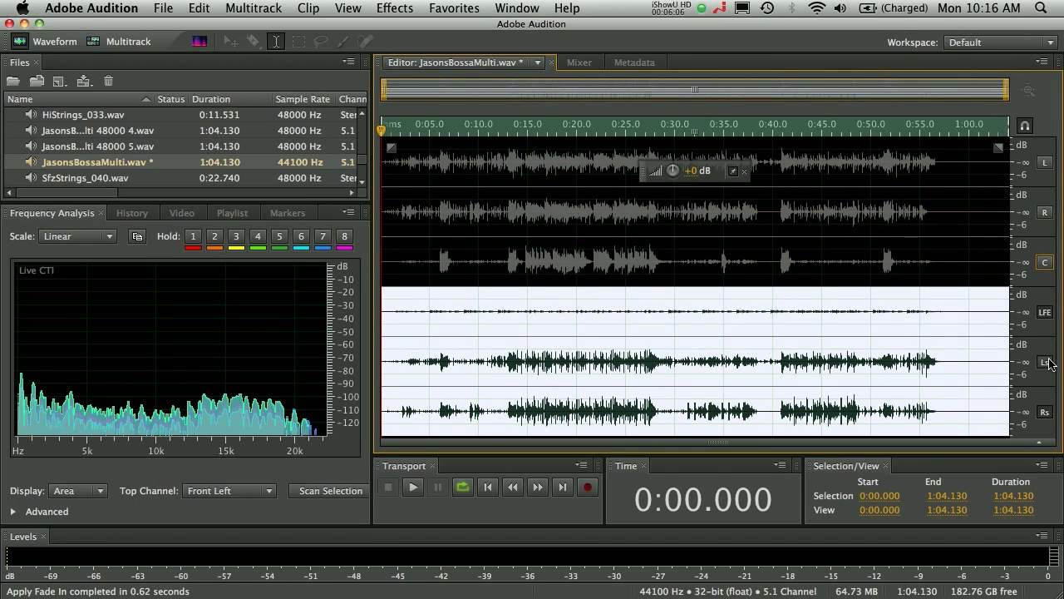
left_click(1045, 362)
left_click(1045, 411)
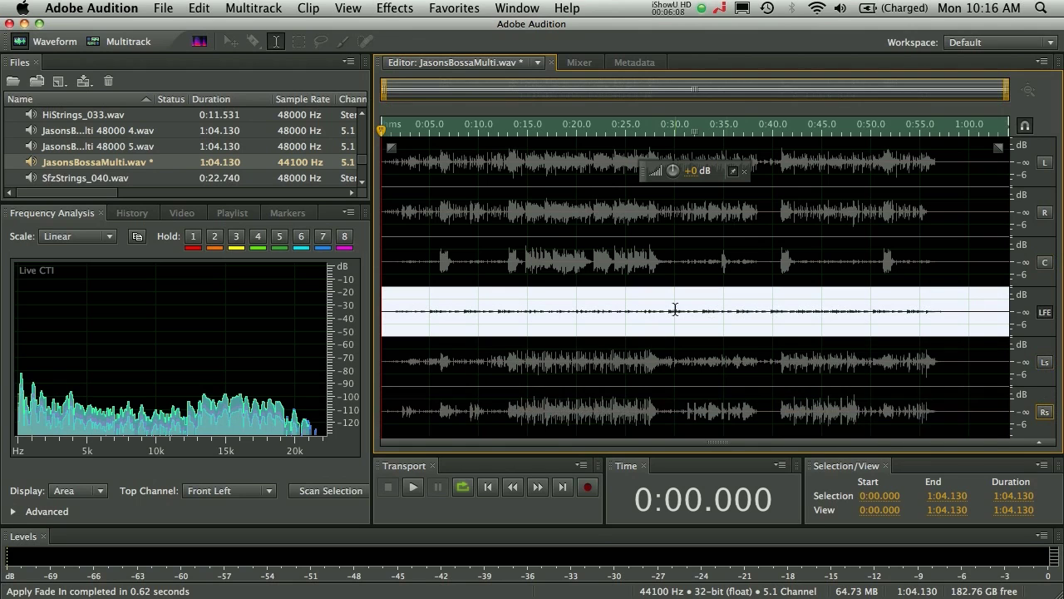
left_click_drag(695, 172, 770, 176)
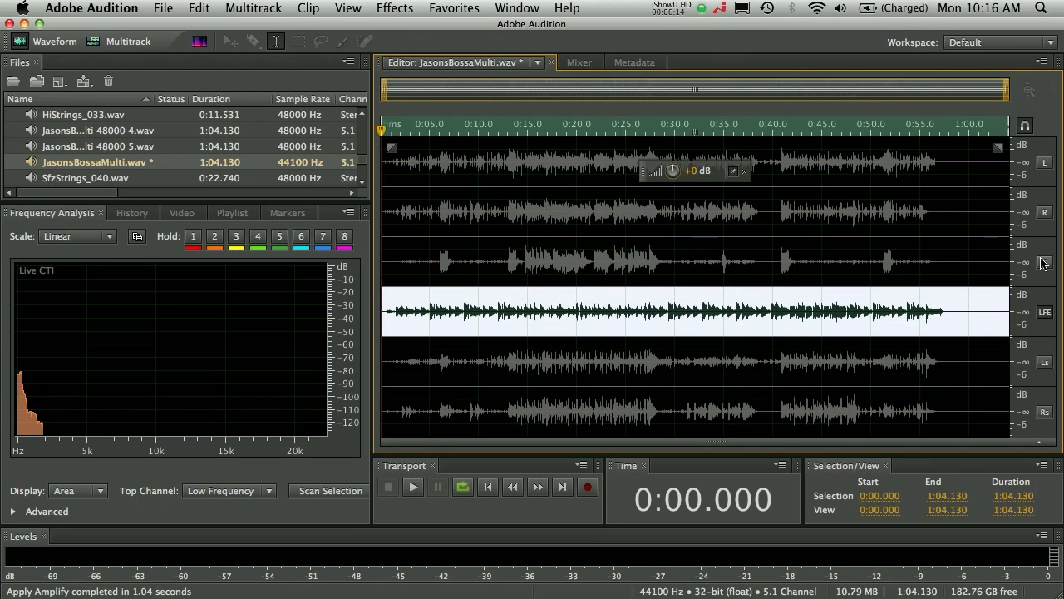
Re-enable the C, R, L, Ls and Rs channels for editing
left_click(1045, 262)
left_click(1046, 215)
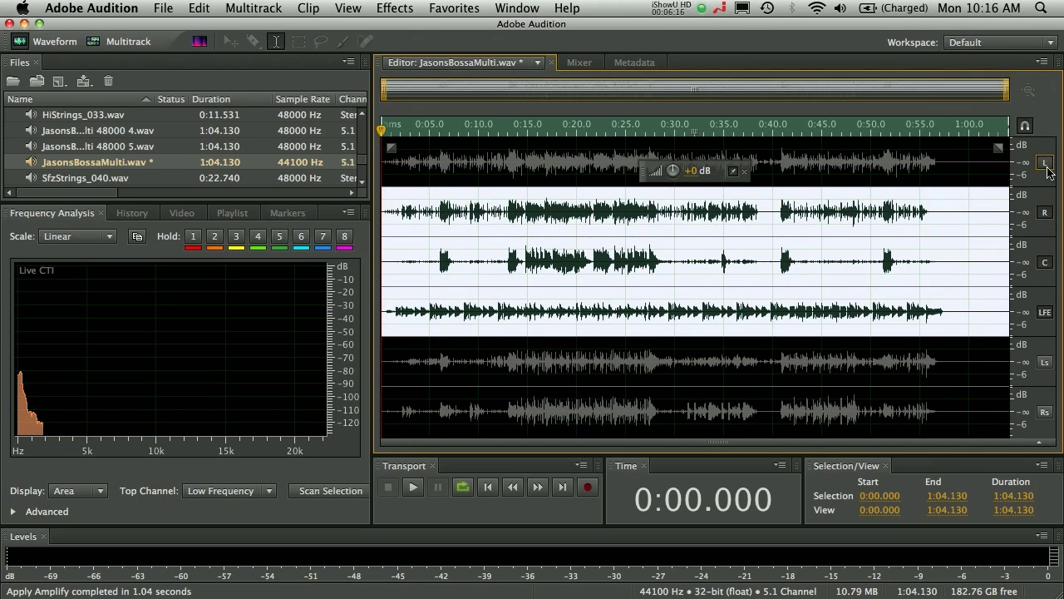
left_click(1046, 162)
left_click(1045, 368)
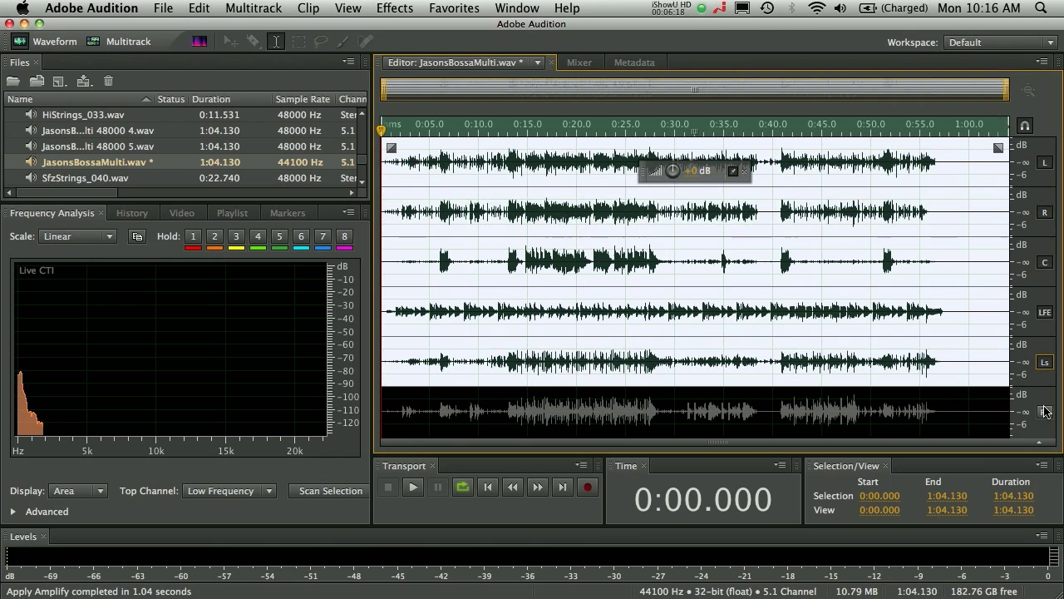
left_click(1045, 412)
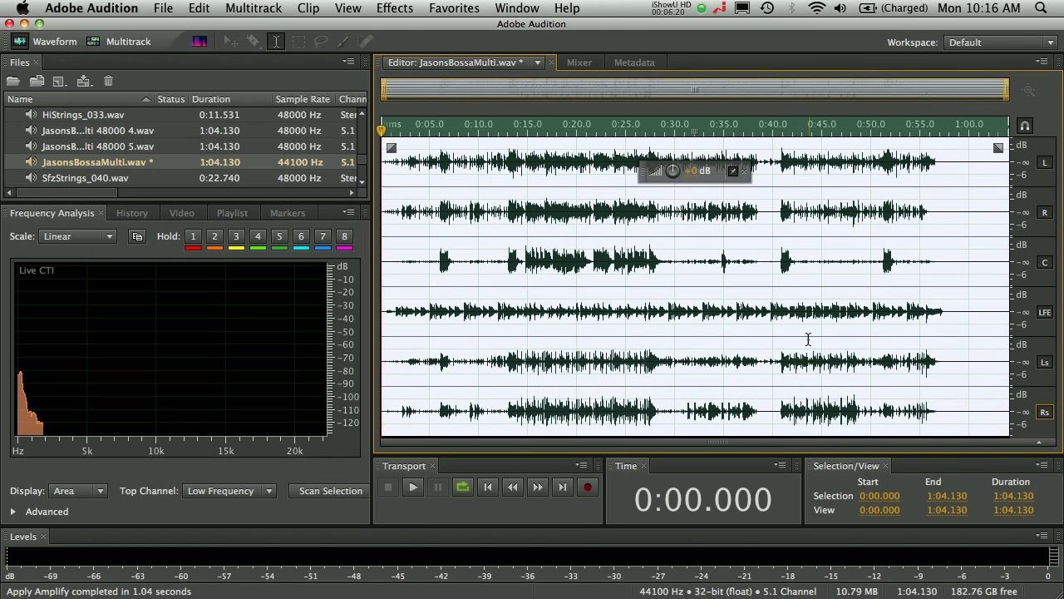